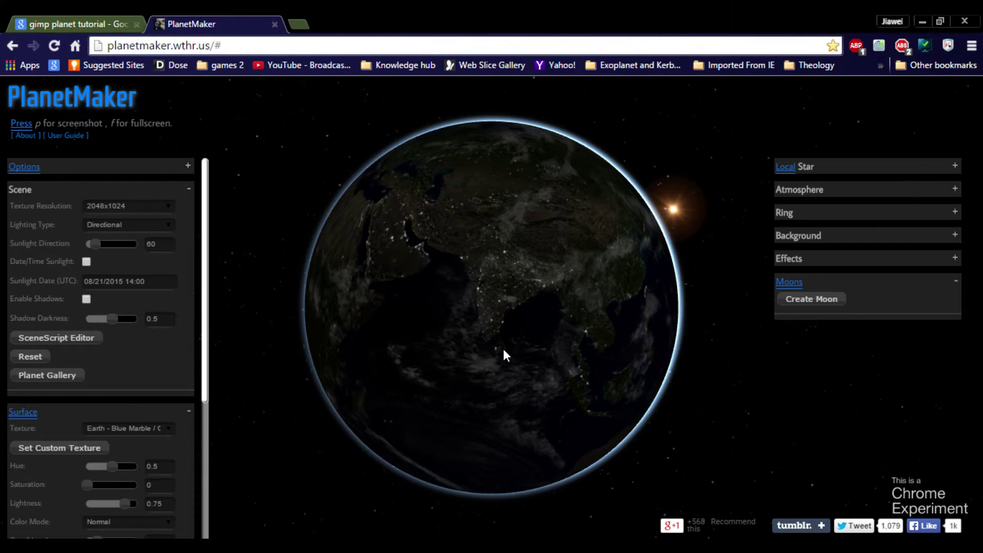
Step: Change the planet's surface texture from the Earth map to Jupiter and turn the globe to its lit side
left_click_drag(503, 346, 310, 267)
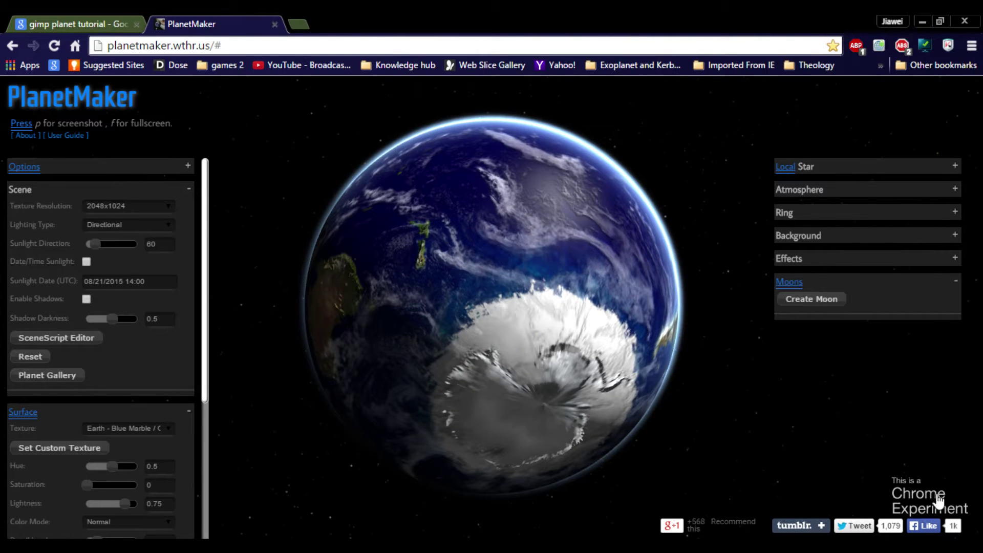
left_click_drag(433, 276, 350, 319)
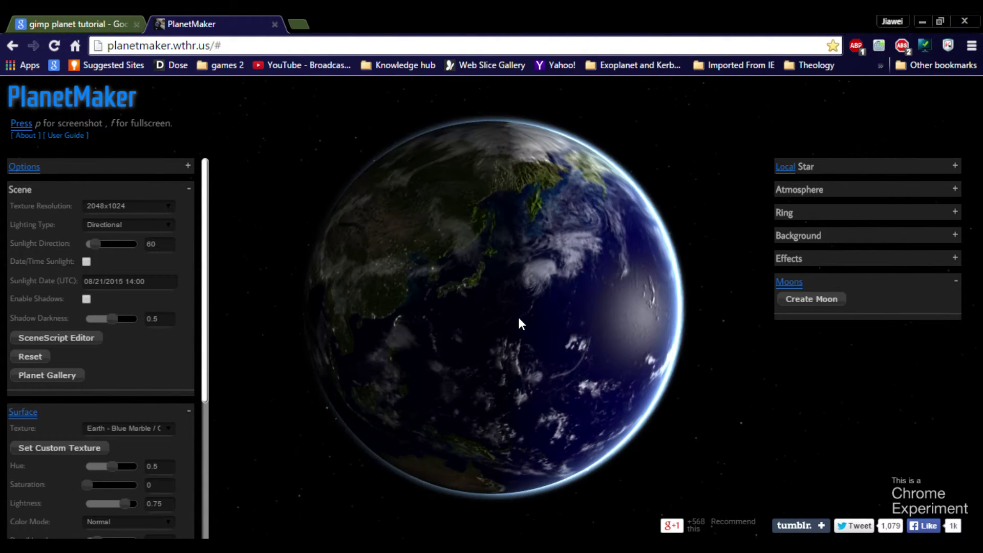
left_click_drag(518, 319, 433, 280)
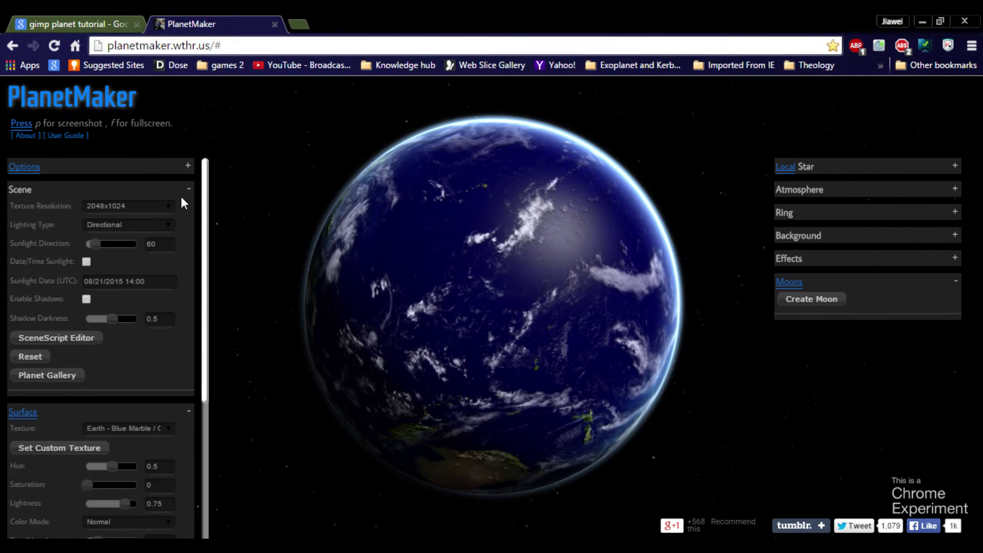
scroll(65, 385, "down", 5)
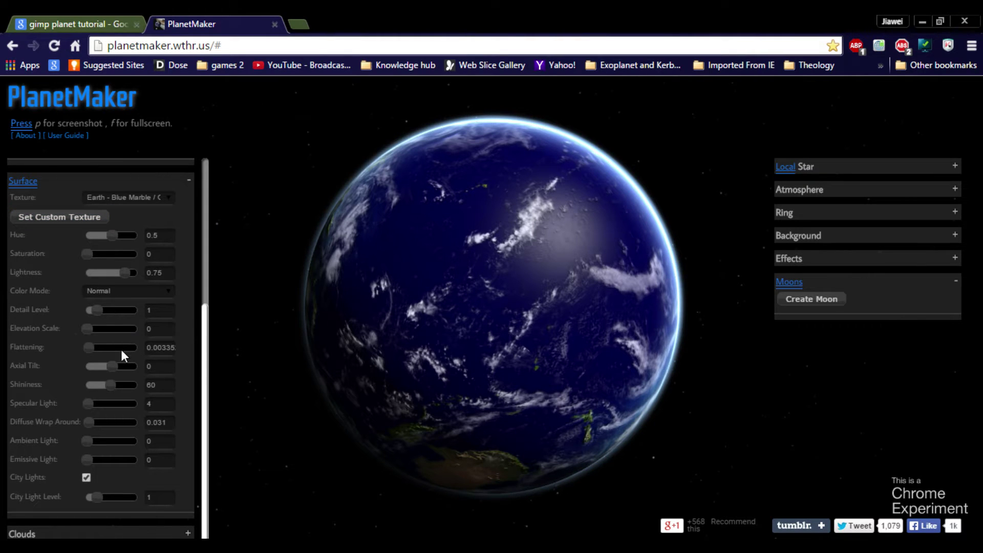
left_click(115, 372)
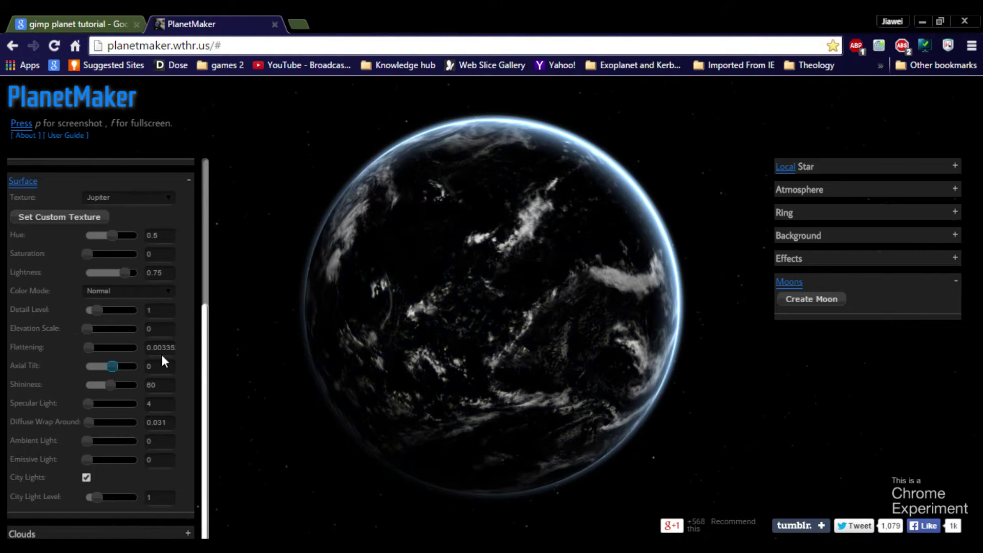
left_click_drag(513, 346, 374, 380)
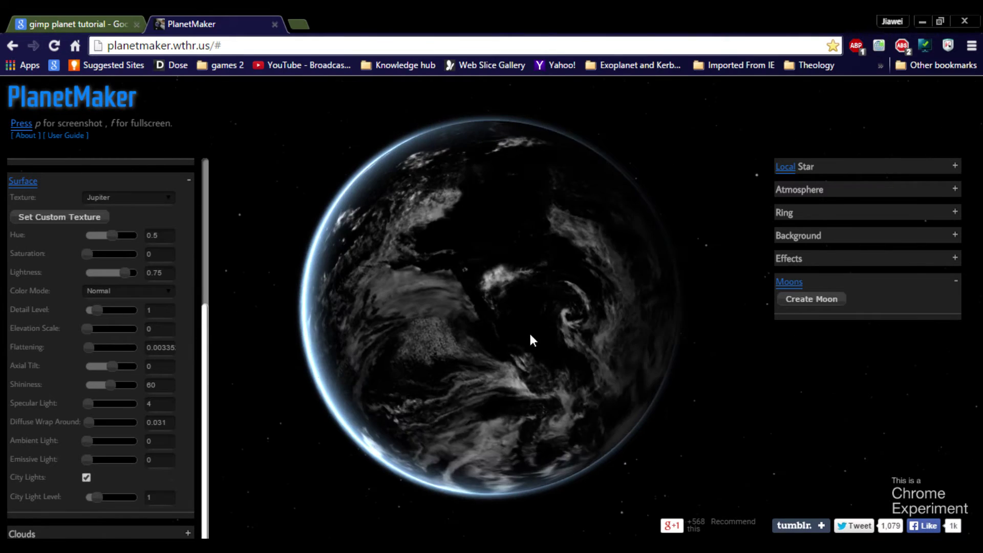
left_click_drag(549, 320, 500, 312)
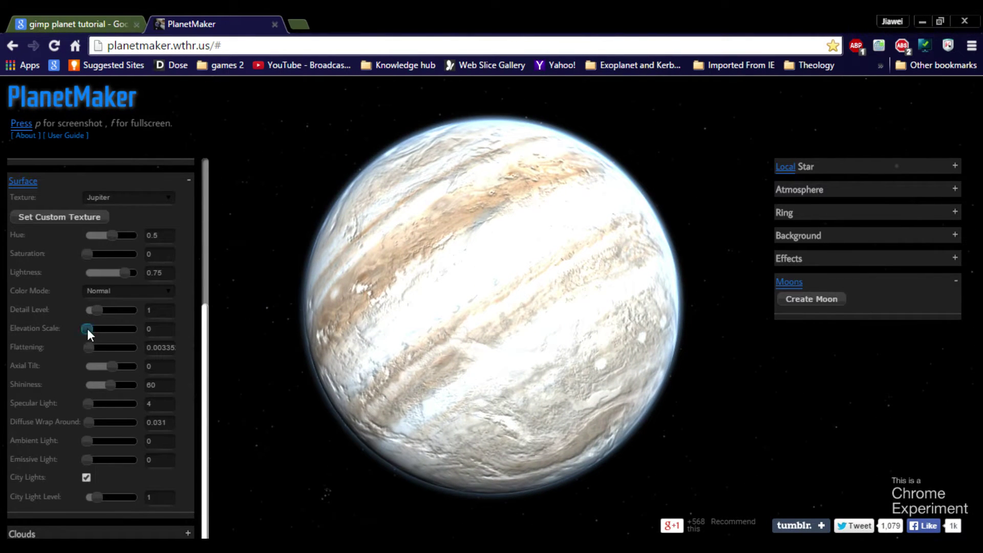
Step: Set the elevation scale of the Jupiter surface to 100
left_click_drag(87, 329, 161, 329)
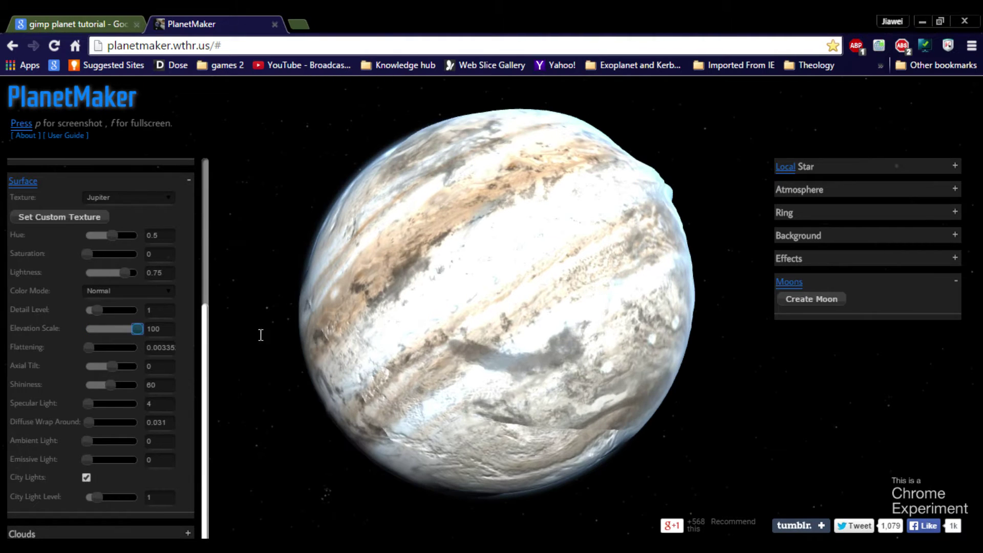
left_click_drag(450, 365, 423, 324)
scroll(425, 322, "down", 5)
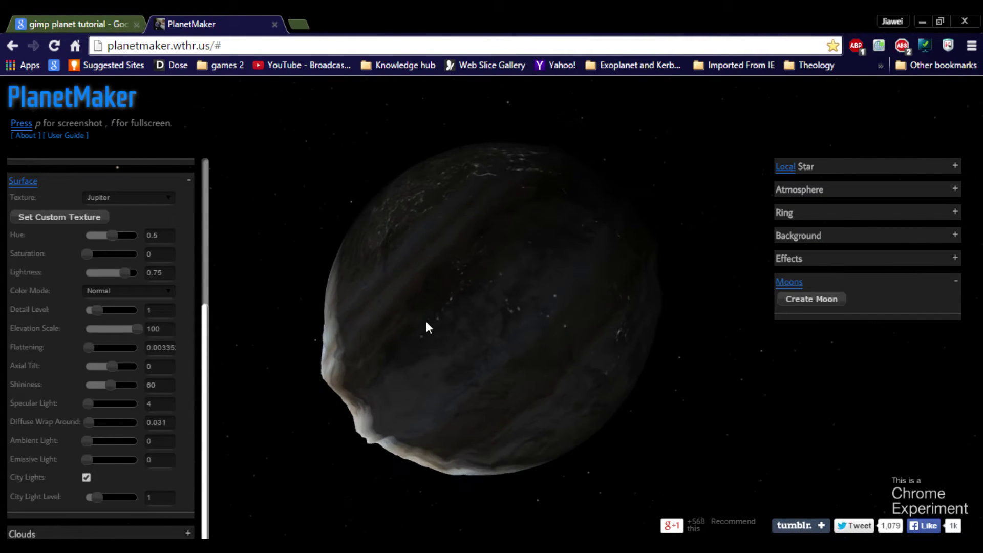
Step: Examine the shape of the planet's raised relief from several sides and distances
left_click_drag(529, 318, 615, 286)
scroll(518, 335, "up", 5)
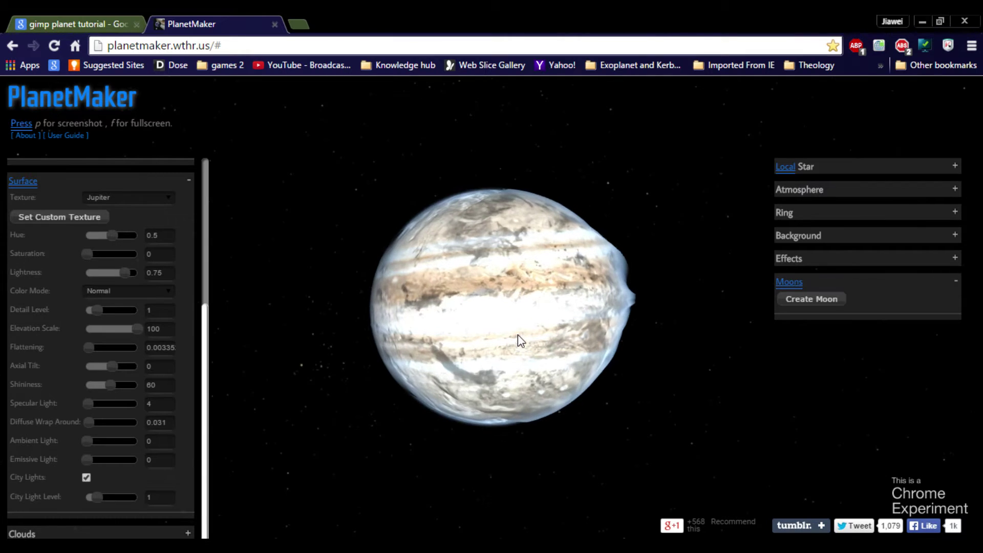
mouse_move(511, 387)
left_mouse_down()
mouse_move(509, 370)
mouse_move(503, 392)
left_mouse_up()
scroll(504, 392, "down", 5)
left_click_drag(497, 272, 497, 338)
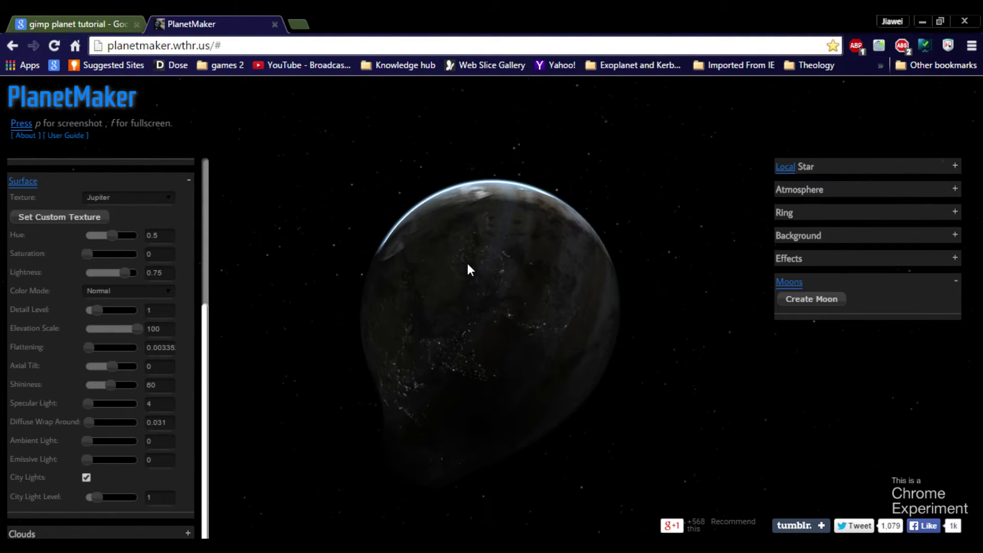
scroll(466, 261, "up", 2)
left_click_drag(533, 277, 494, 359)
scroll(507, 356, "up", 2)
scroll(507, 353, "up", 3)
scroll(461, 326, "down", 5)
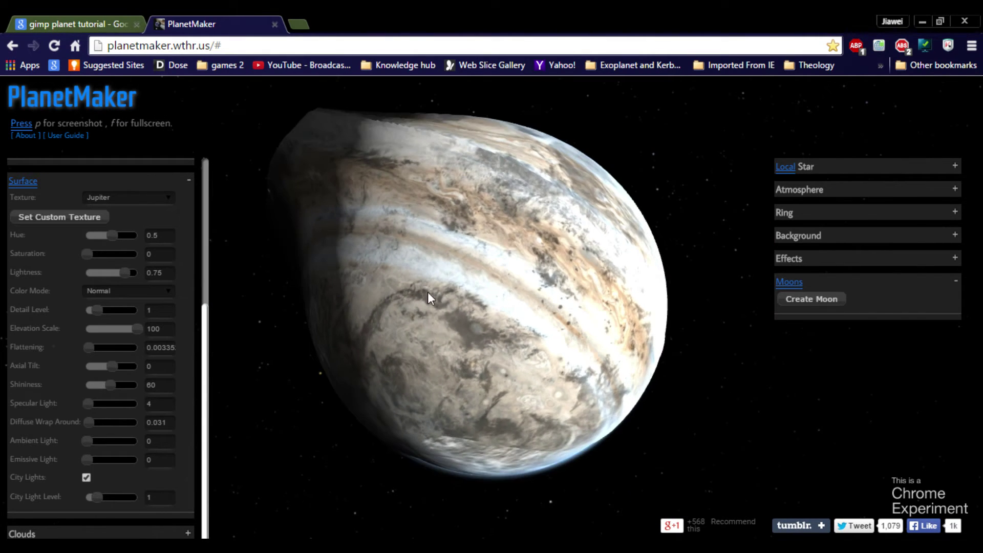
left_click_drag(426, 257, 522, 321)
scroll(522, 315, "up", 6)
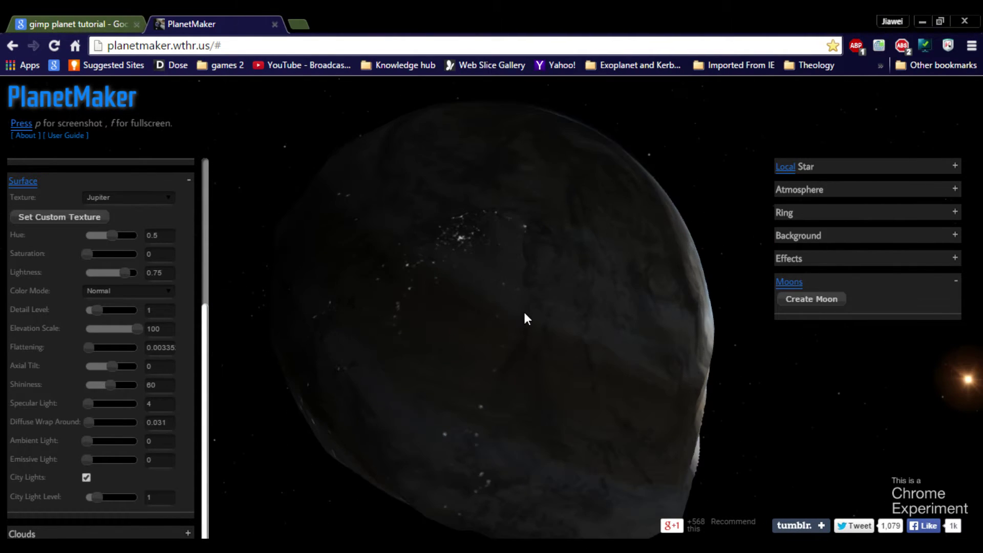
scroll(381, 307, "down", 2)
scroll(384, 313, "down", 3)
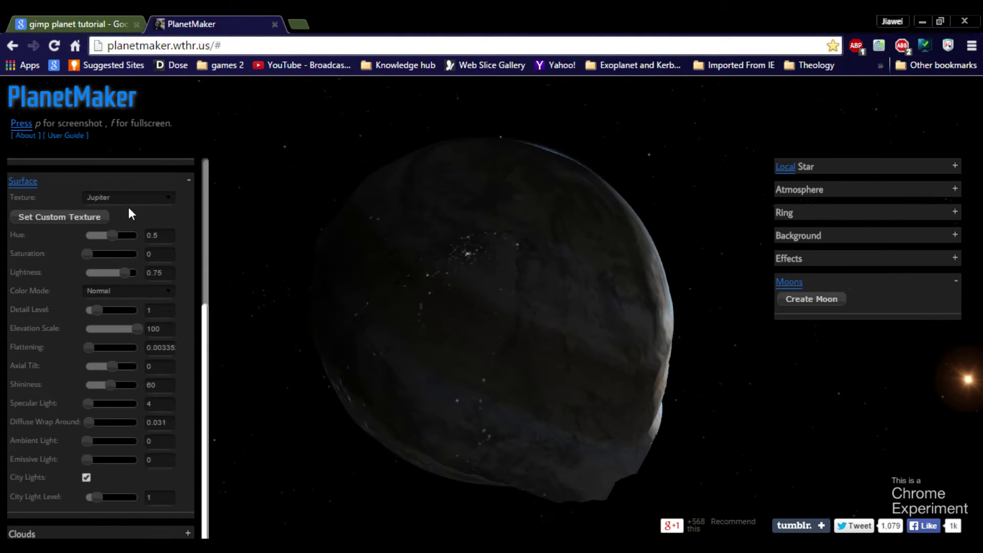
Step: Upload the full planet map JPG as a custom texture and apply it as the planet's surface
left_click(62, 219)
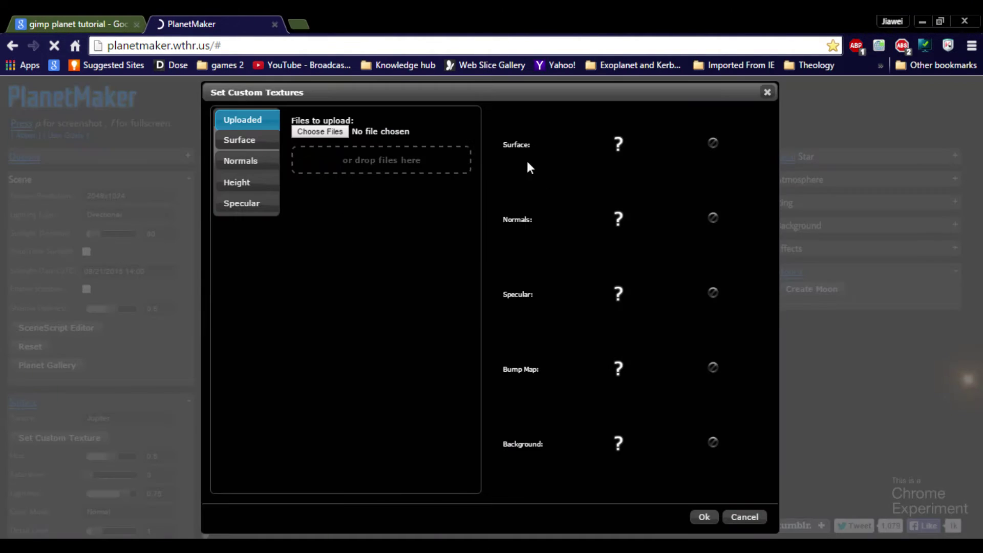
left_click(335, 133)
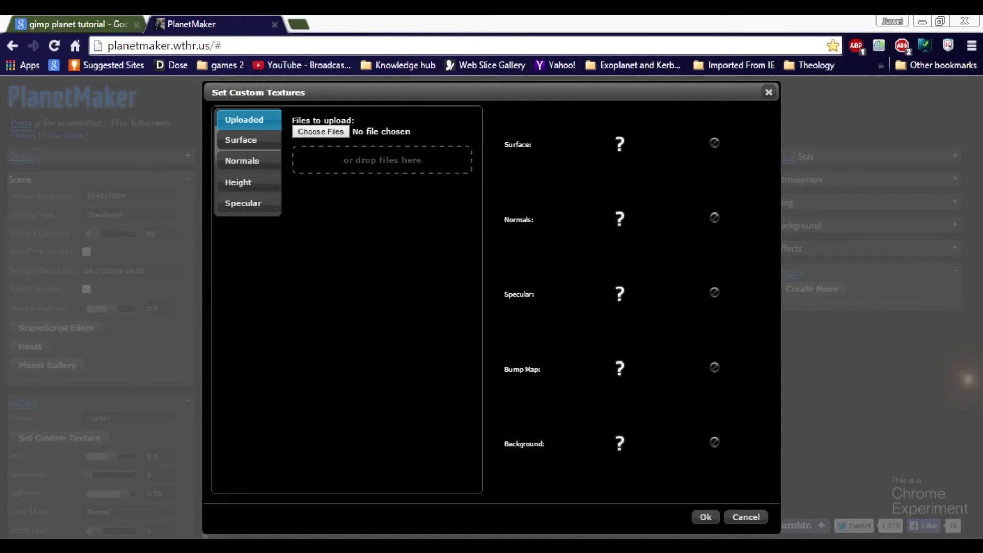
double_click(361, 355)
left_click_drag(403, 238, 625, 152)
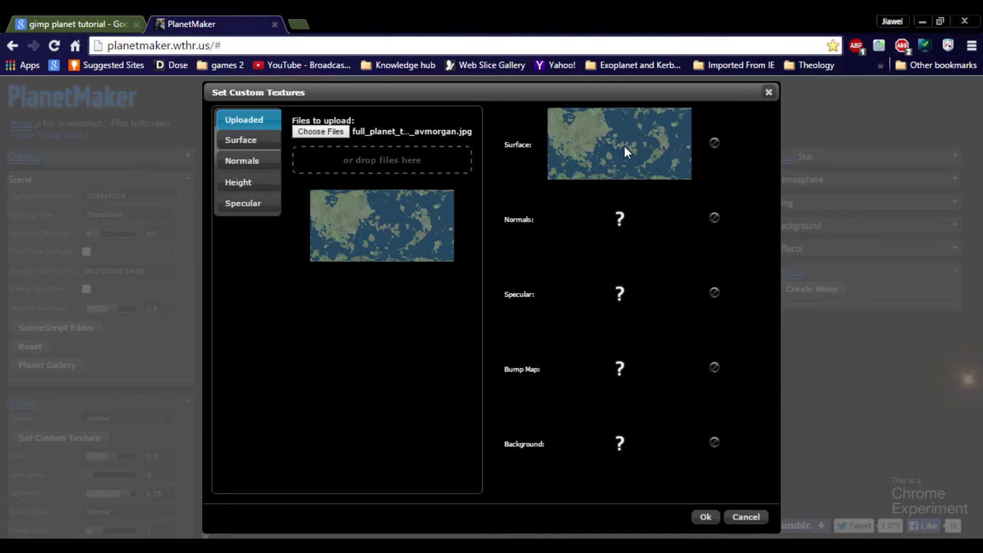
left_click(701, 517)
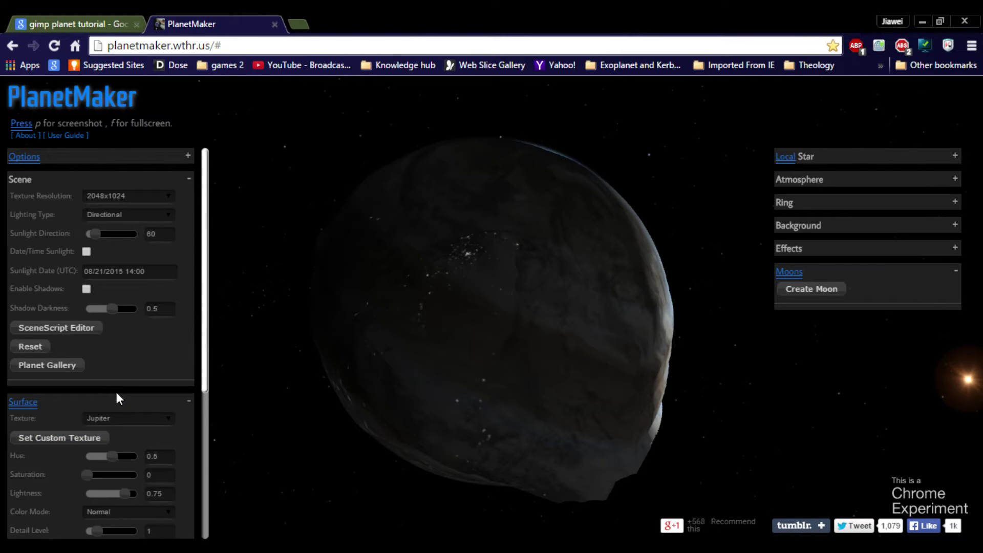
mouse_move(533, 391)
left_mouse_down()
mouse_move(391, 382)
mouse_move(439, 348)
mouse_move(263, 433)
left_mouse_up()
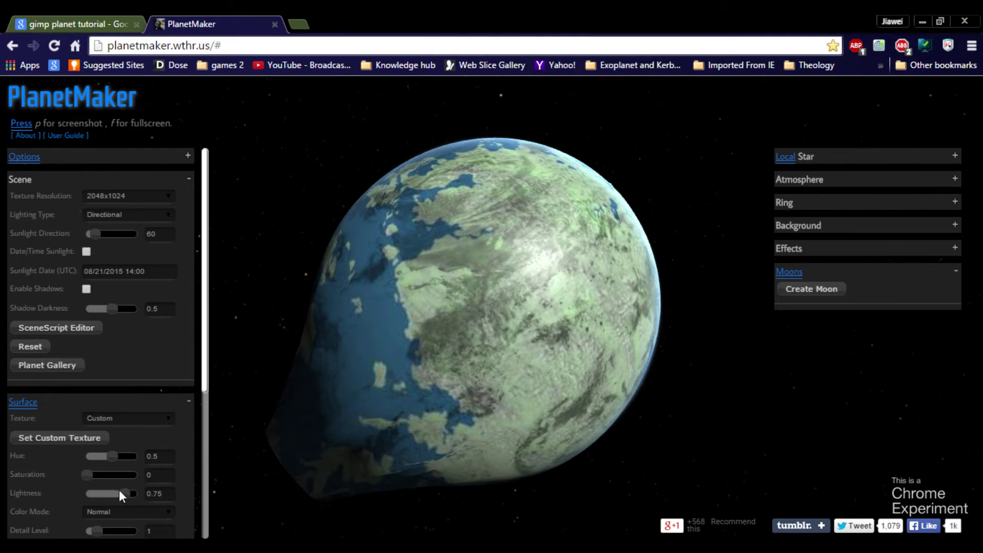
Step: Set the custom surface's elevation scale to 0 and its detail level to 4.1
scroll(122, 476, "down", 4)
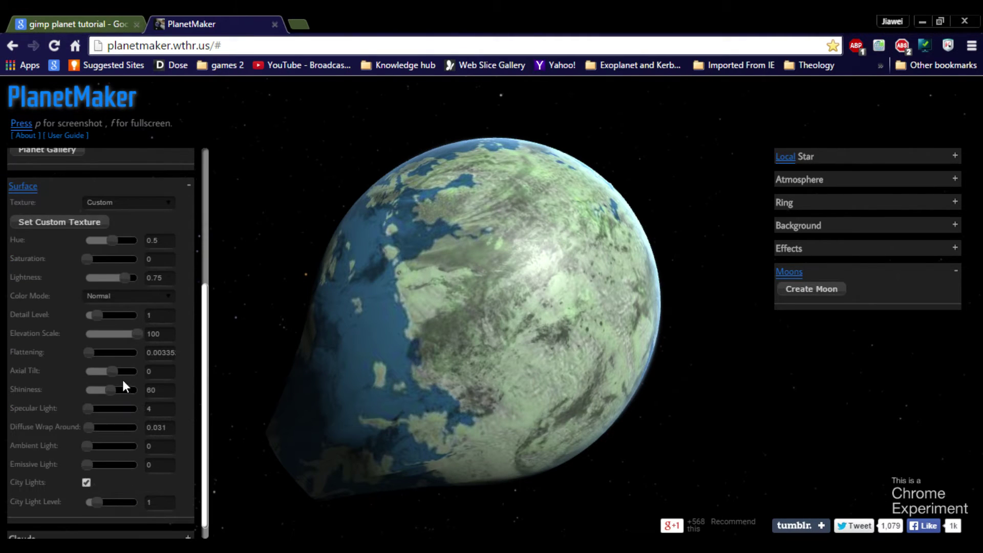
left_click_drag(134, 334, 80, 328)
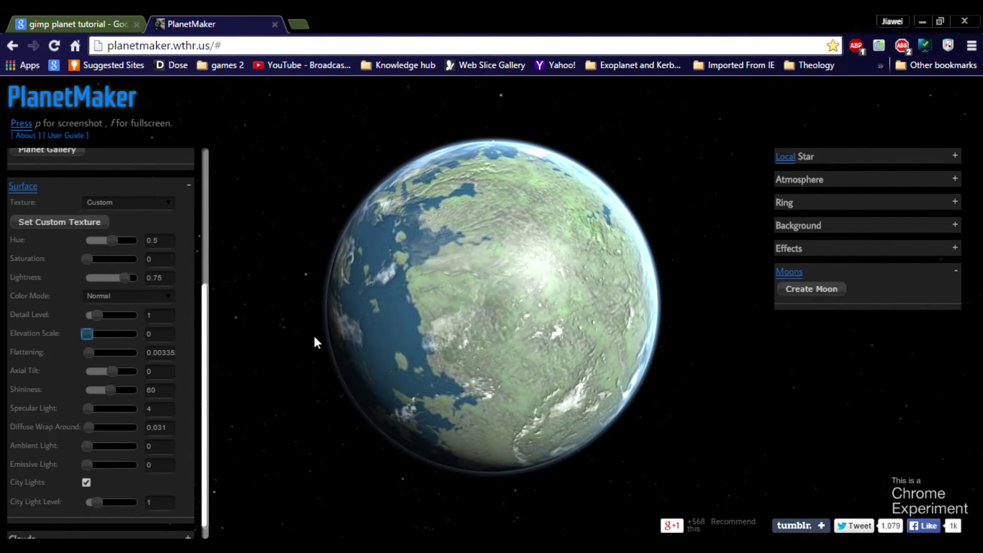
left_click_drag(358, 340, 538, 360)
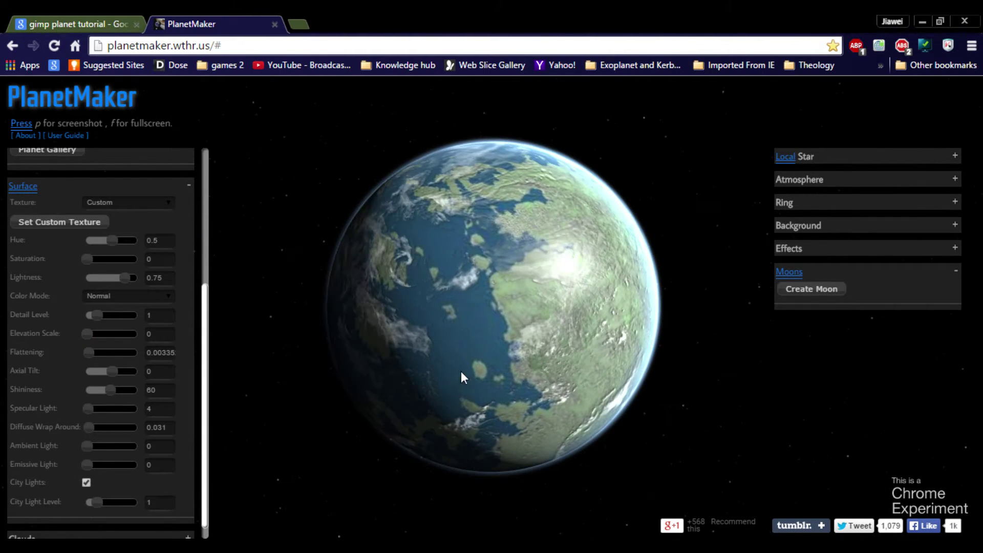
left_click_drag(460, 377, 457, 341)
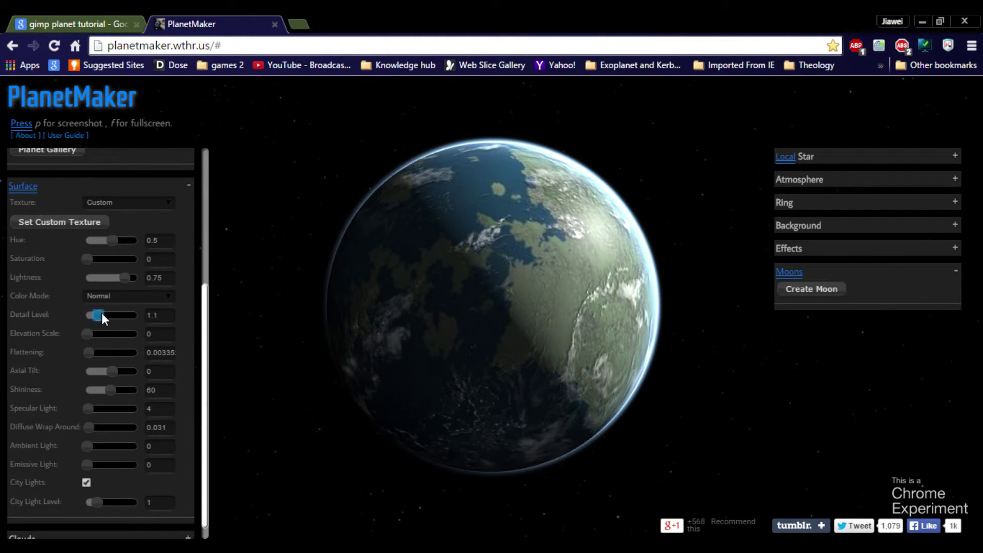
left_click_drag(101, 313, 111, 313)
left_click_drag(526, 355, 470, 429)
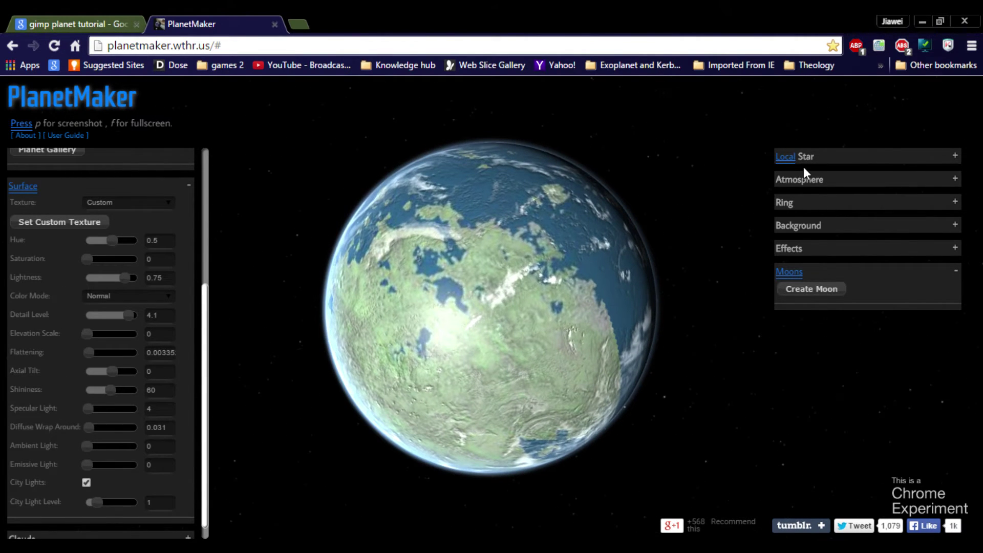
Step: Try local star sizes of 5.33 and 10, and settle on a size of 4.47
left_click(955, 157)
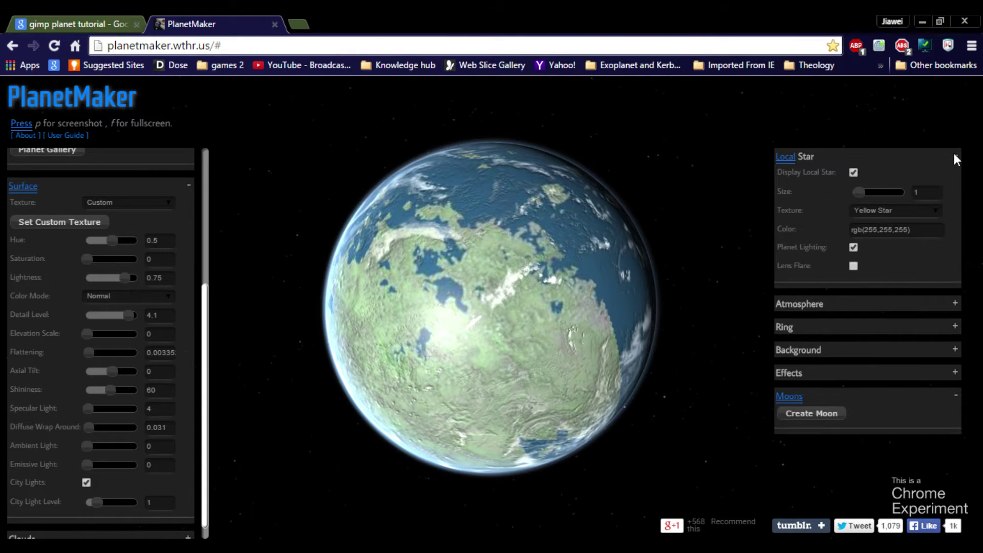
left_click_drag(861, 192, 882, 192)
left_click_drag(681, 271, 440, 364)
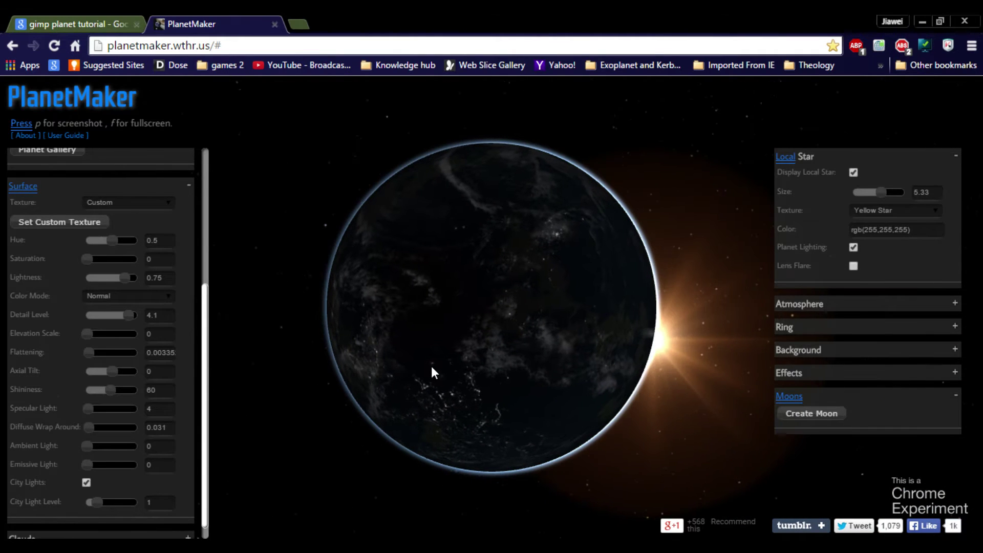
left_click_drag(886, 195, 934, 197)
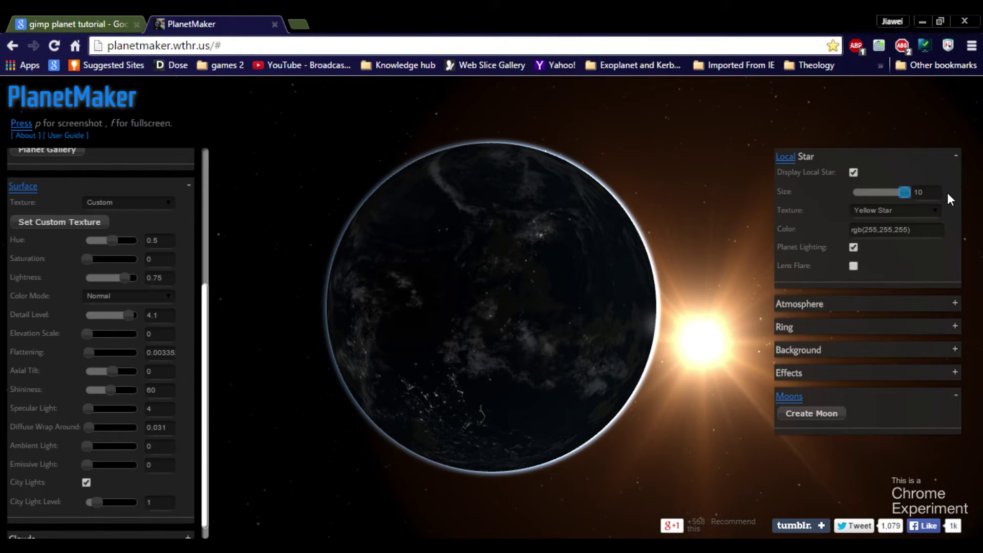
left_click_drag(905, 189, 877, 181)
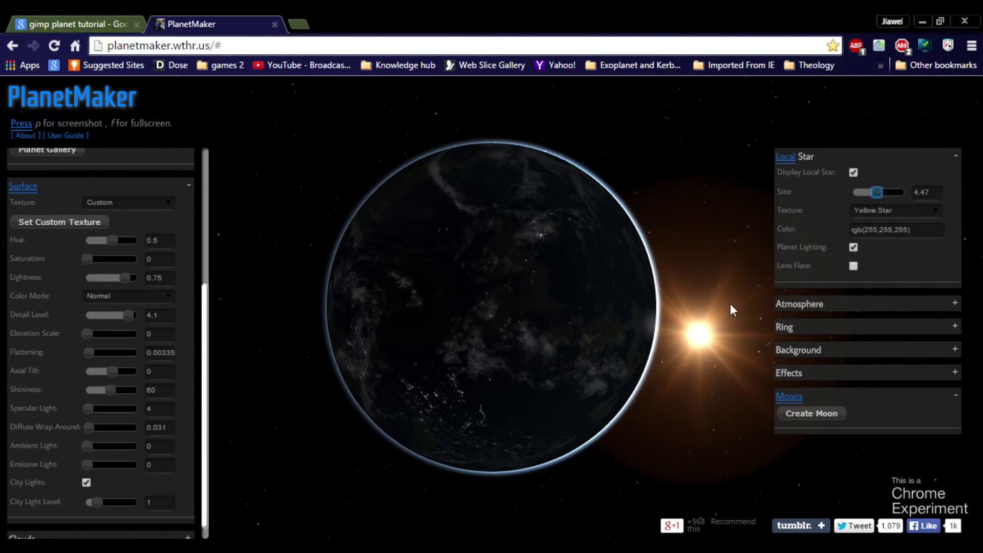
Step: Try an atmosphere altitude of 7.75 and settle on an altitude of 1.75
left_click(956, 306)
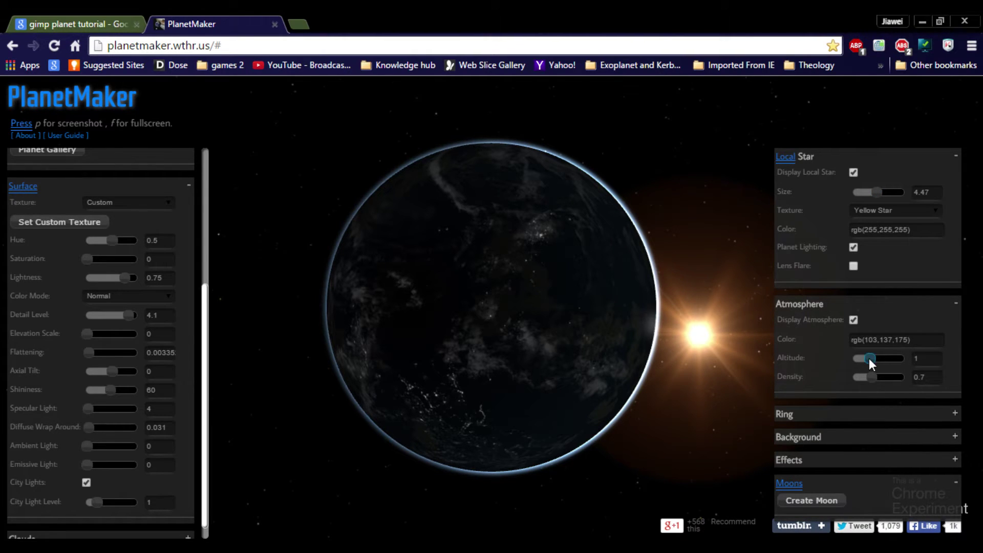
left_click_drag(868, 358, 879, 358)
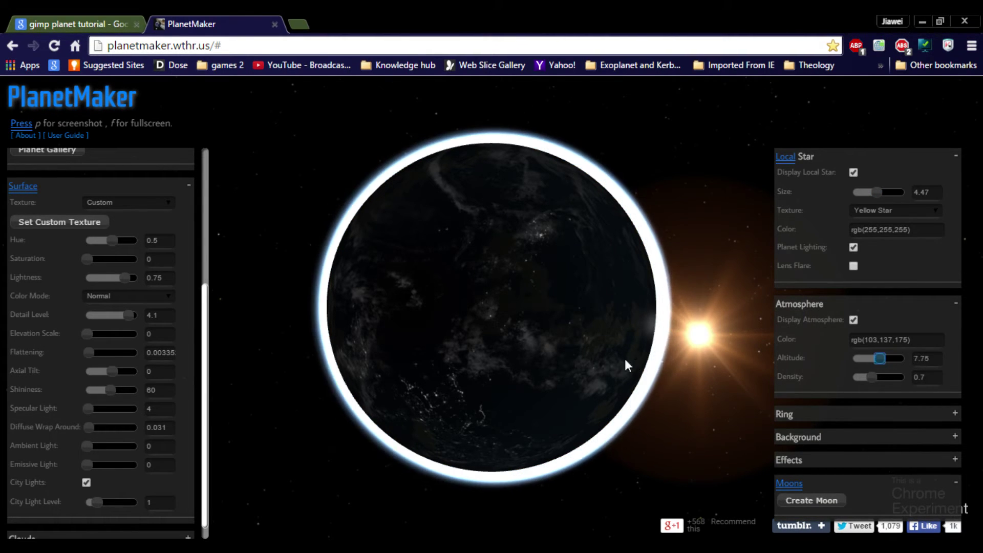
left_click_drag(625, 357, 422, 360)
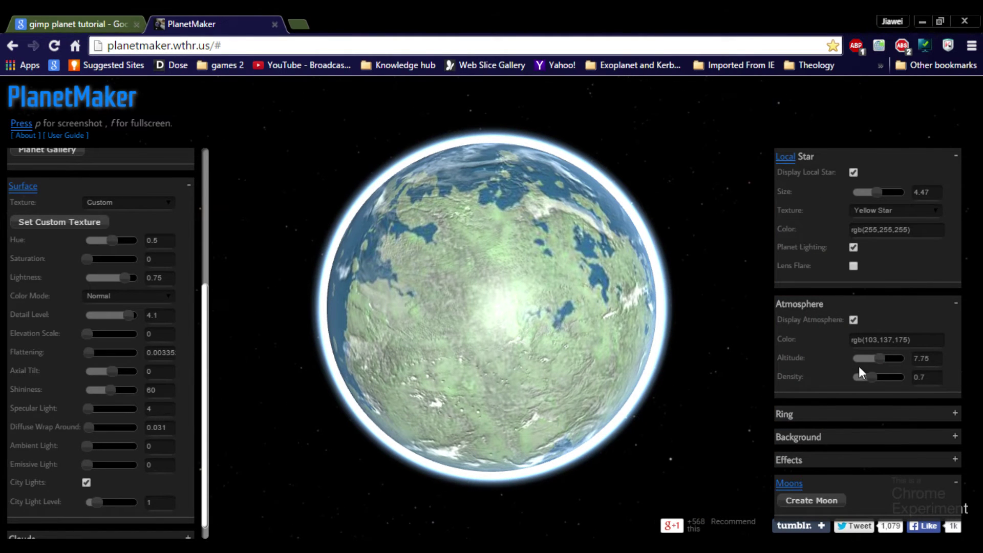
left_click_drag(880, 358, 872, 360)
left_click_drag(510, 364, 643, 333)
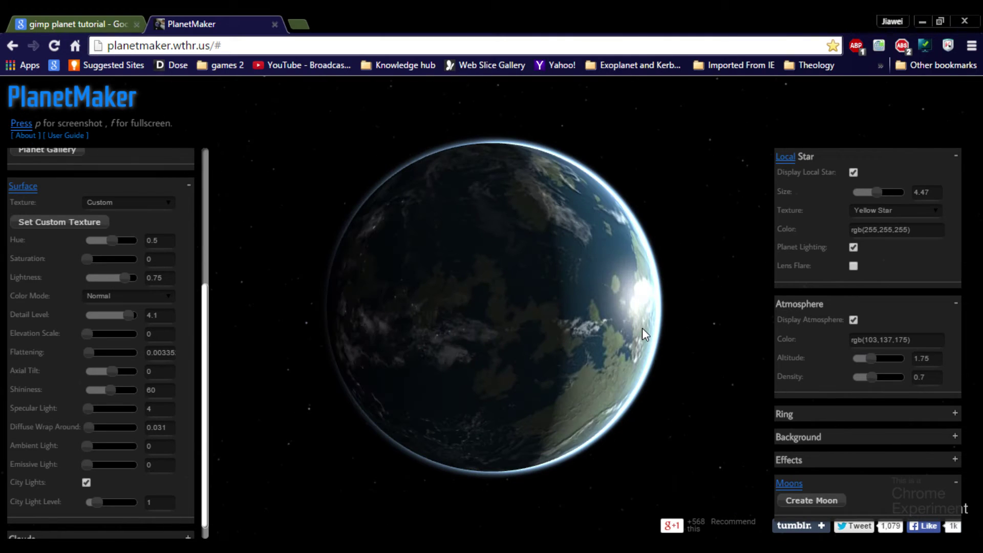
Step: Try an atmosphere density of 2 and settle on a density of 0.8
left_click_drag(871, 376, 904, 376)
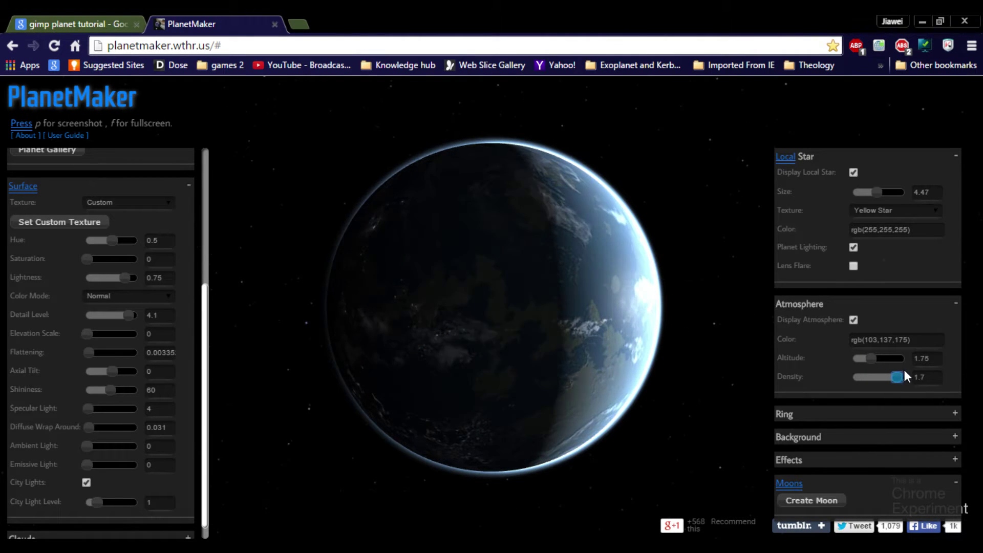
left_click_drag(662, 376, 588, 328)
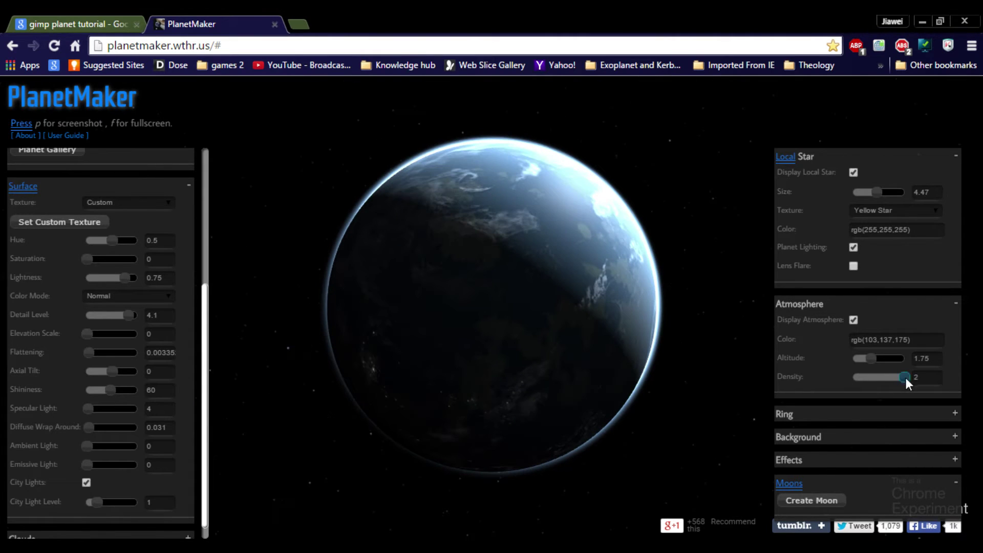
left_click_drag(904, 377, 875, 379)
left_click_drag(634, 343, 853, 442)
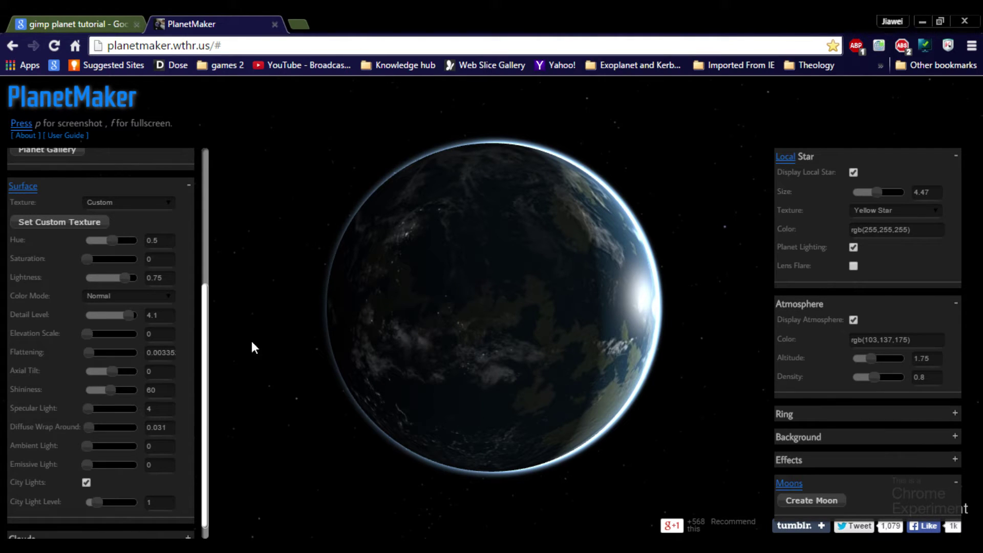
Step: Create a moon for the planet and set its size to 10 and its distance to 6.01
left_click(808, 502)
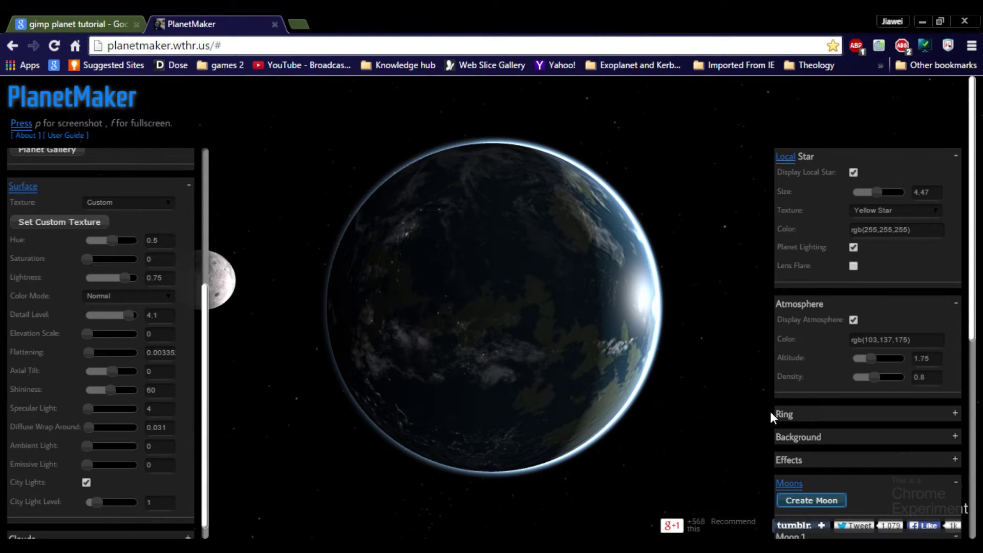
left_click_drag(492, 407, 479, 414)
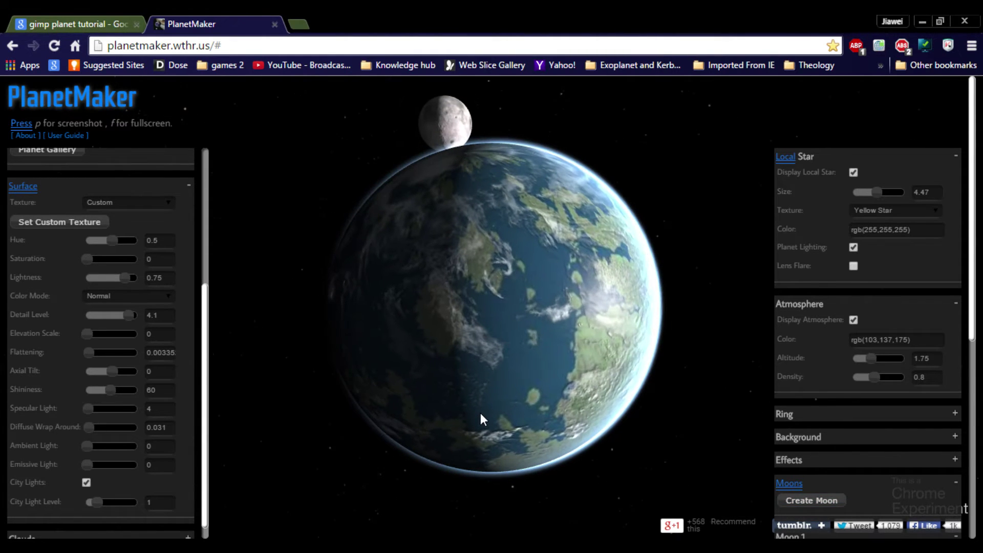
scroll(969, 379, "down", 2)
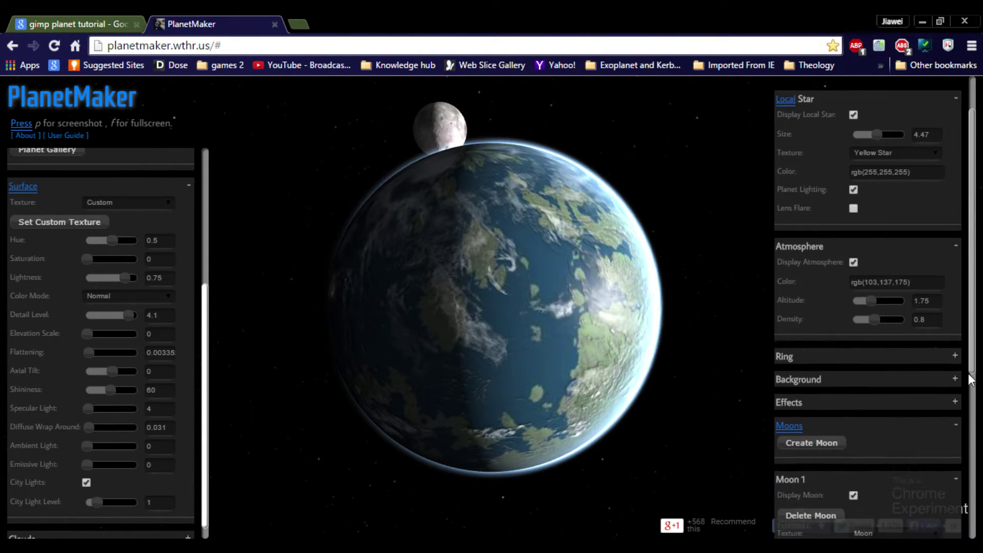
scroll(970, 379, "down", 5)
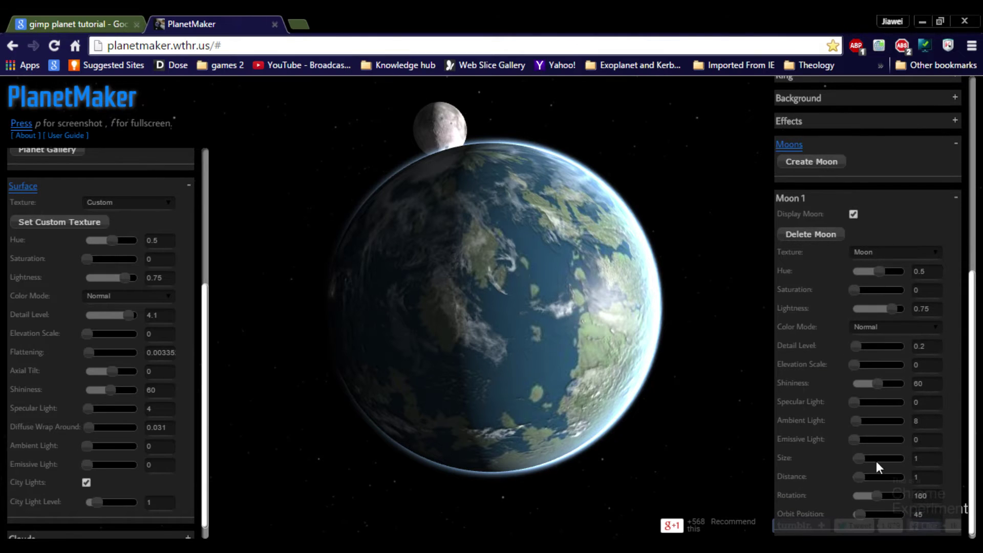
left_click_drag(858, 460, 925, 453)
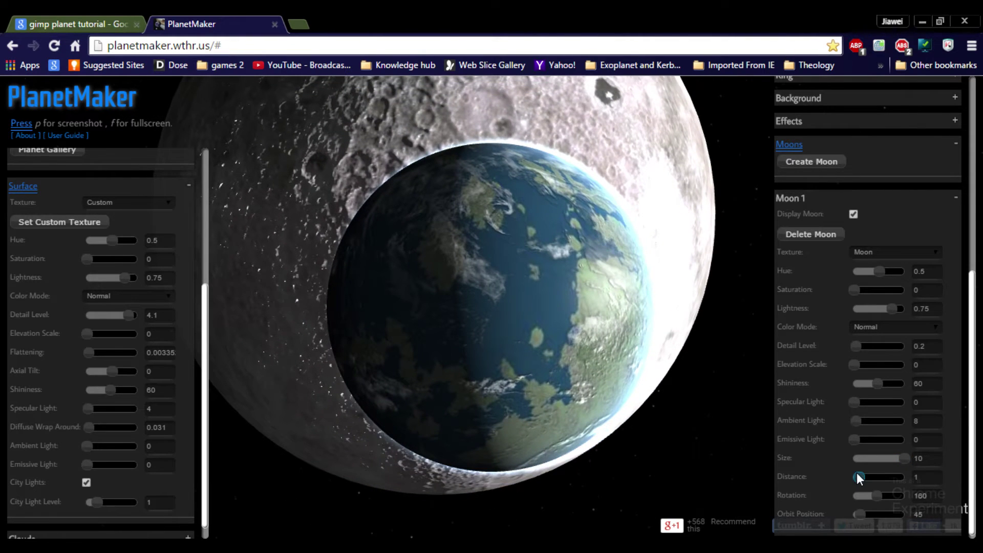
left_click_drag(858, 477, 884, 476)
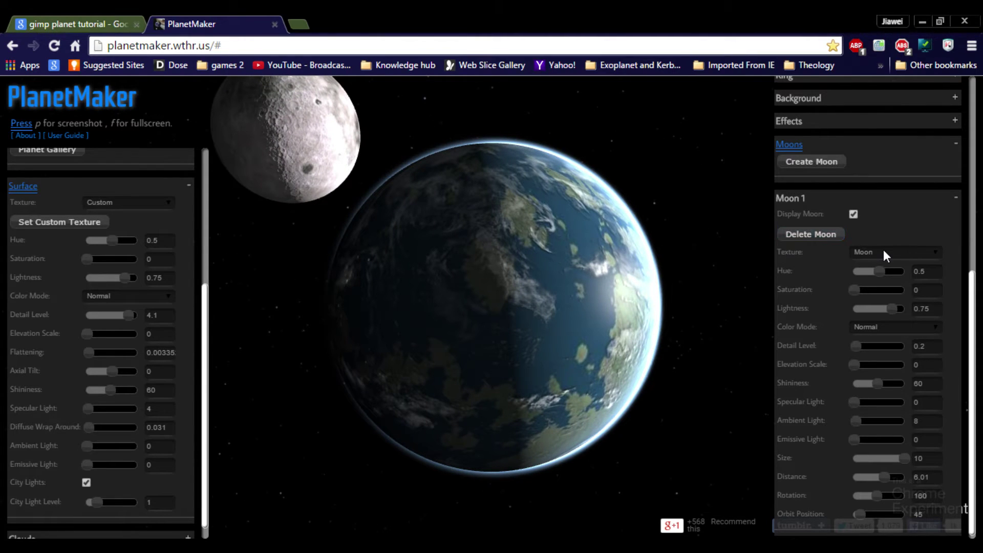
Step: Change the moon's surface texture to Gas Giant 4
left_click(809, 345)
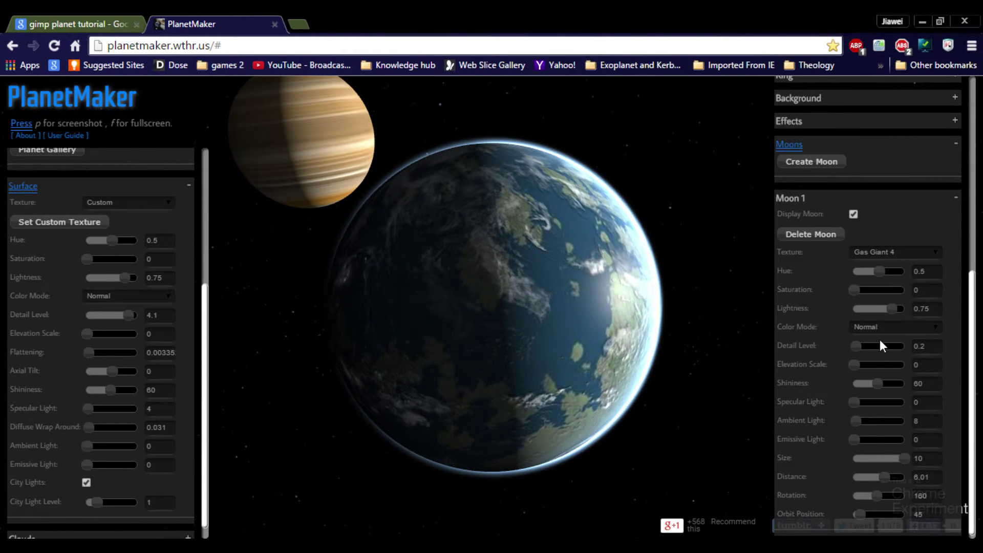
scroll(880, 340, "down", 1)
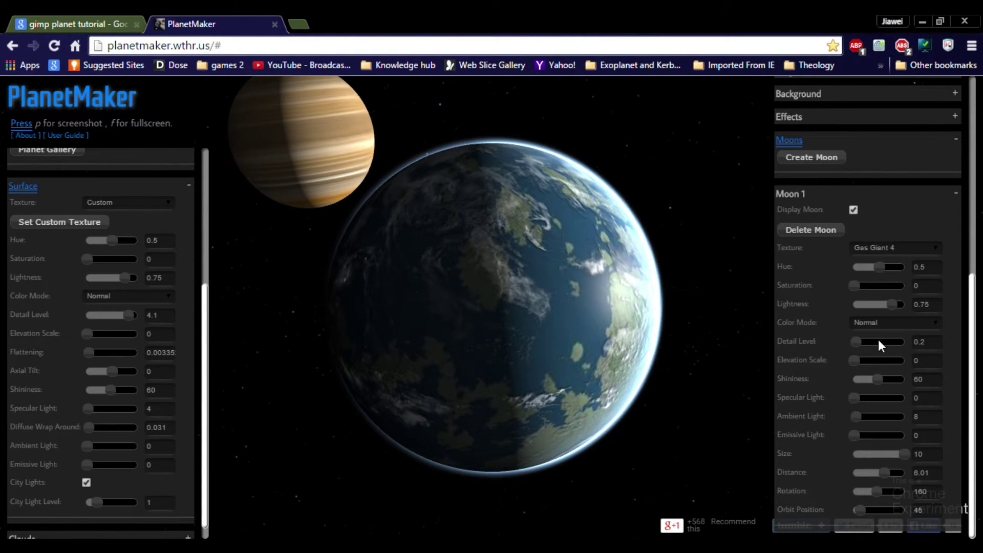
scroll(878, 340, "up", 3)
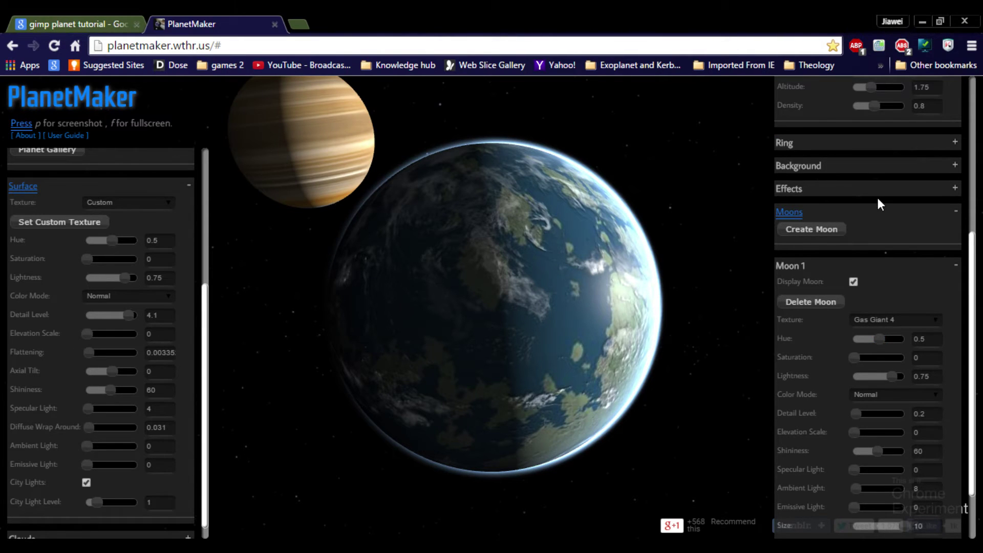
scroll(877, 198, "down", 3)
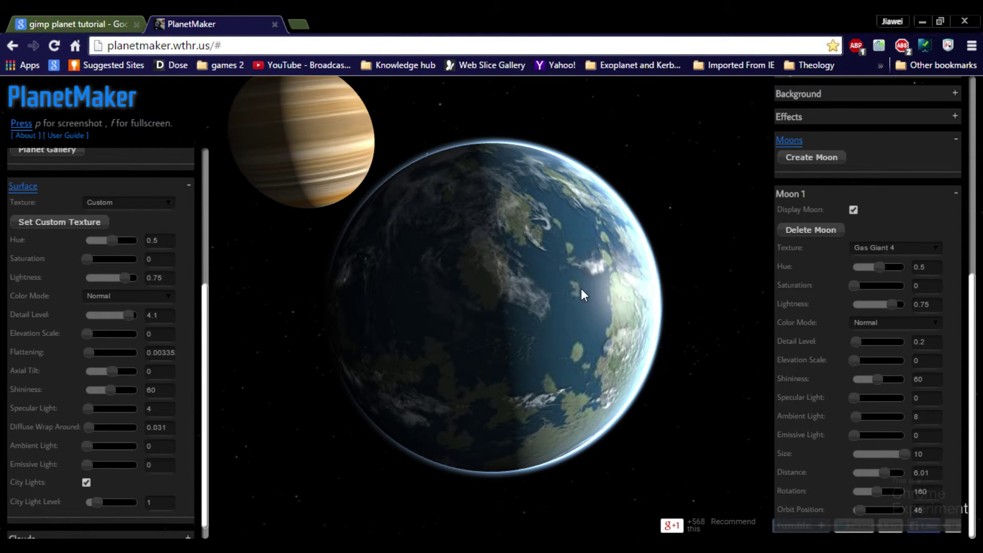
mouse_move(582, 295)
left_mouse_down()
mouse_move(554, 282)
mouse_move(576, 281)
left_mouse_up()
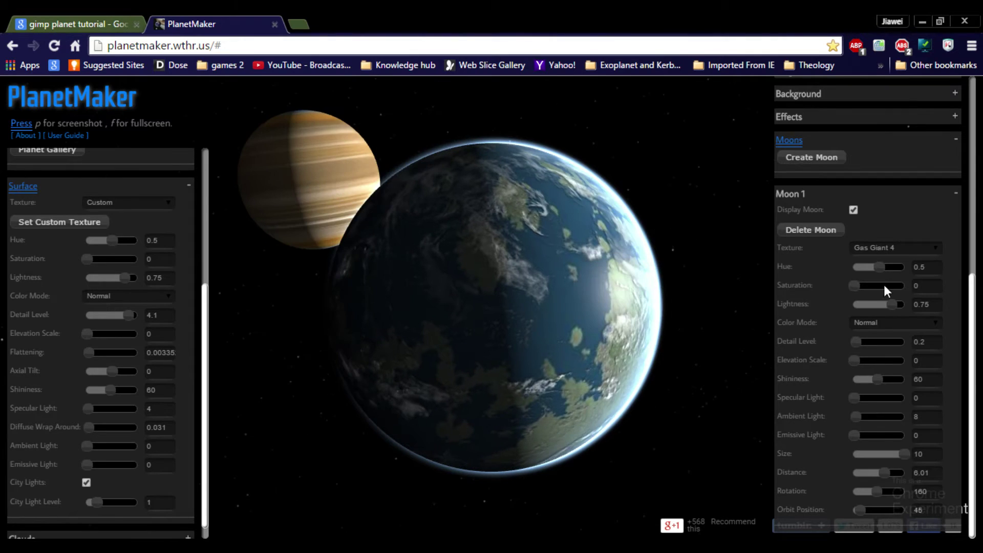
Step: Try a moon size of 7.31 with a distance of 0.81 and view it from several angles
left_click_drag(904, 455, 859, 472)
left_click_drag(850, 474, 842, 475)
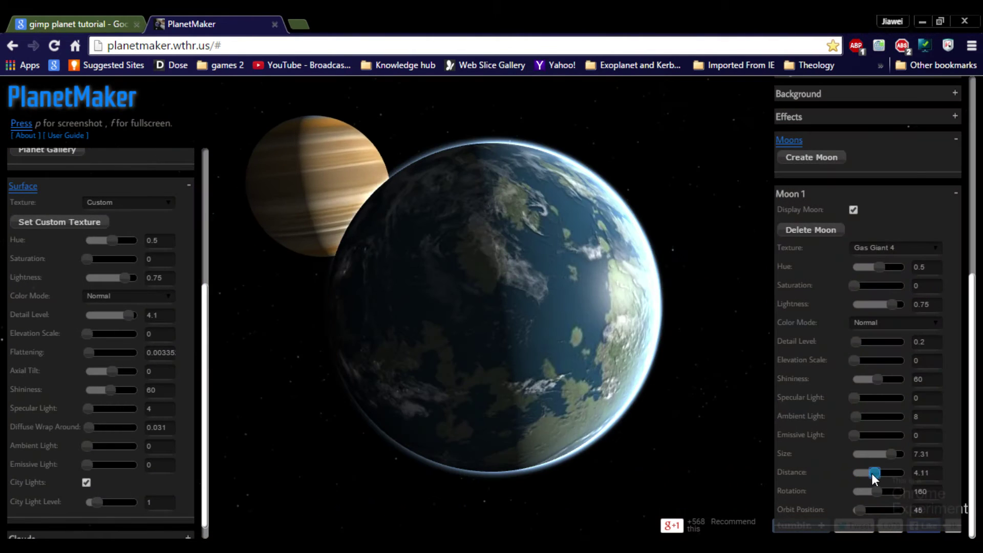
left_click(862, 474)
left_click_drag(862, 475, 857, 475)
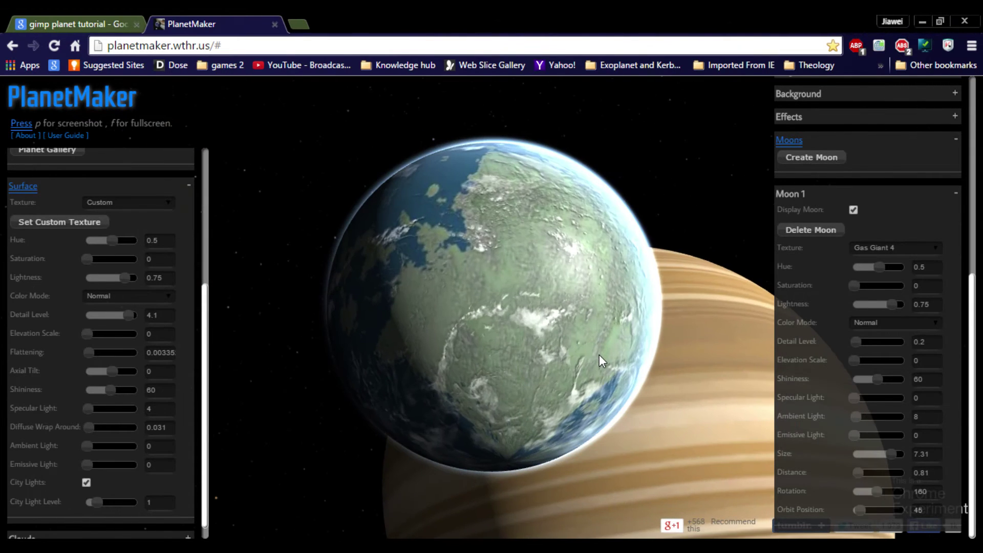
left_click_drag(628, 393, 618, 342)
scroll(615, 349, "down", 6)
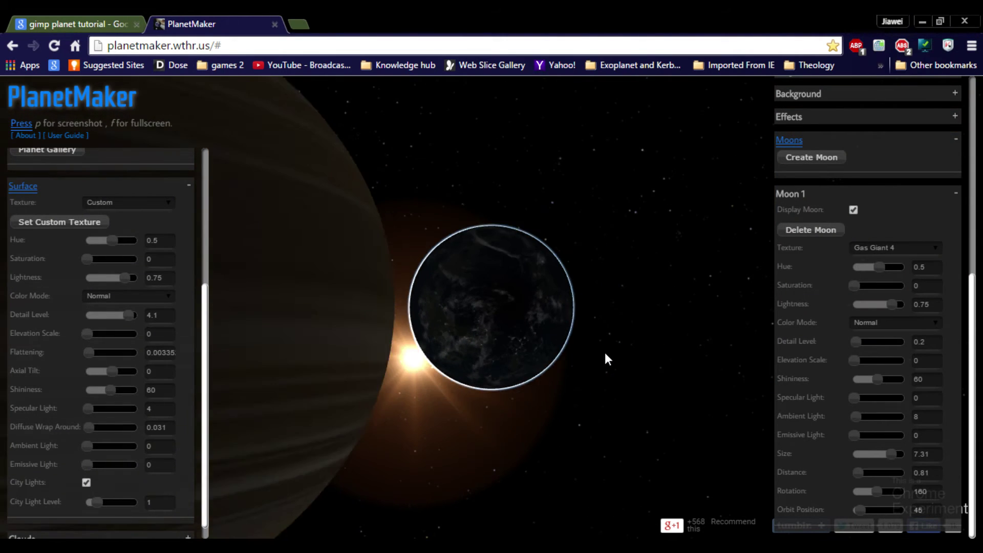
mouse_move(505, 355)
left_mouse_down()
mouse_move(491, 385)
mouse_move(484, 339)
mouse_move(494, 363)
left_mouse_up()
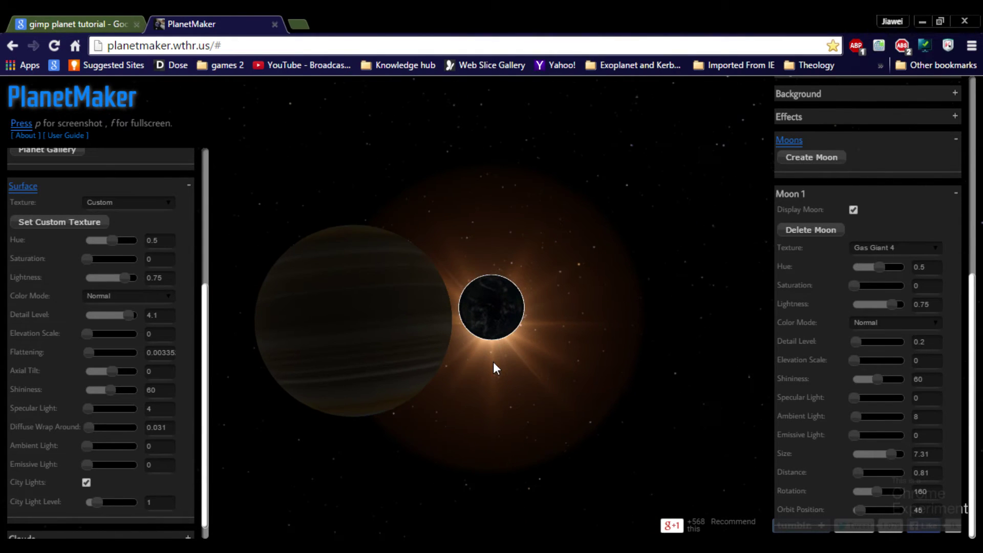
Step: Set the gas giant moon's size to 8.01 and its distance to 5.91, and check it from different angles
left_click_drag(890, 453, 869, 472)
mouse_move(533, 407)
left_mouse_down()
mouse_move(500, 411)
mouse_move(544, 422)
mouse_move(699, 403)
left_mouse_up()
scroll(863, 451, "up", 4)
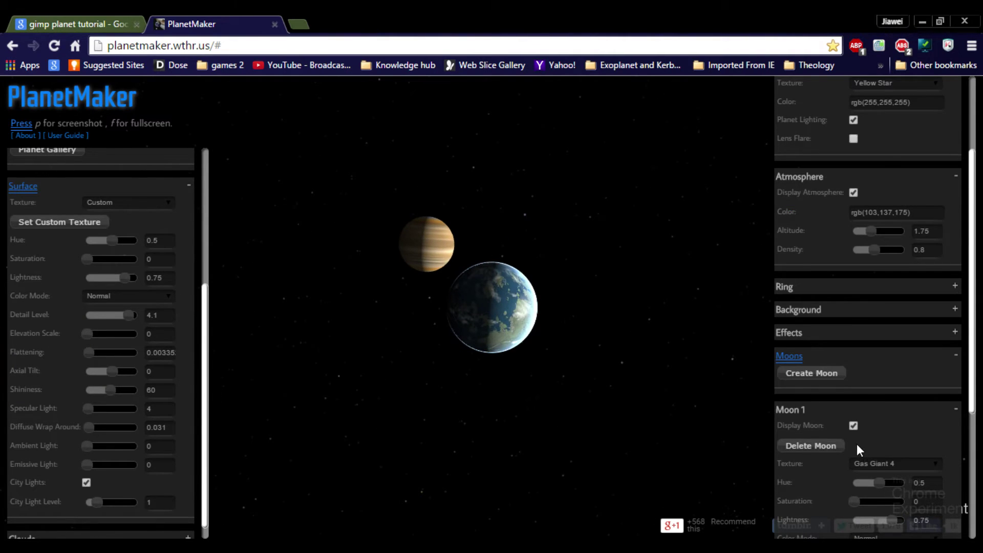
scroll(858, 449, "down", 4)
mouse_move(872, 471)
left_mouse_down()
mouse_move(848, 477)
mouse_move(894, 453)
mouse_move(882, 472)
left_mouse_up()
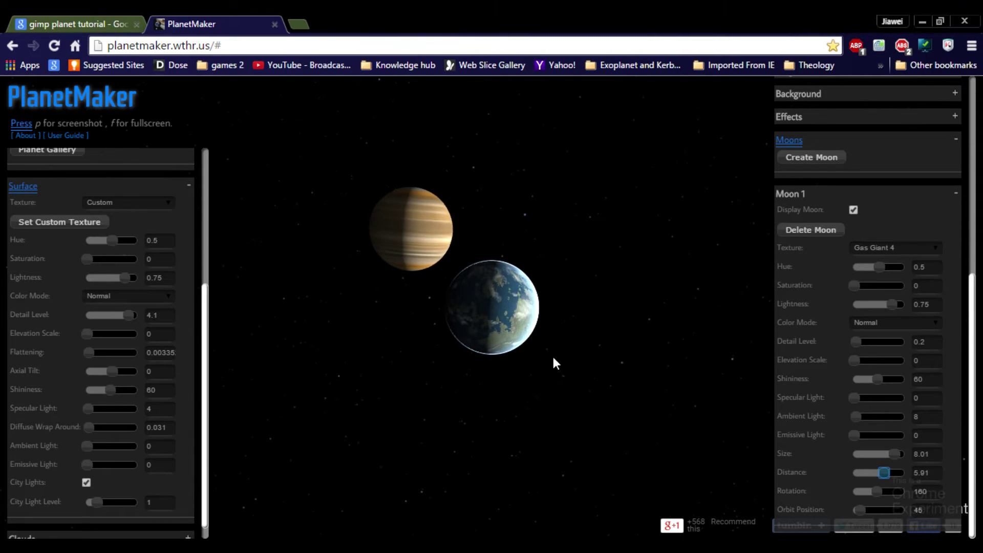
left_click_drag(554, 357, 500, 374)
scroll(453, 358, "down", 5)
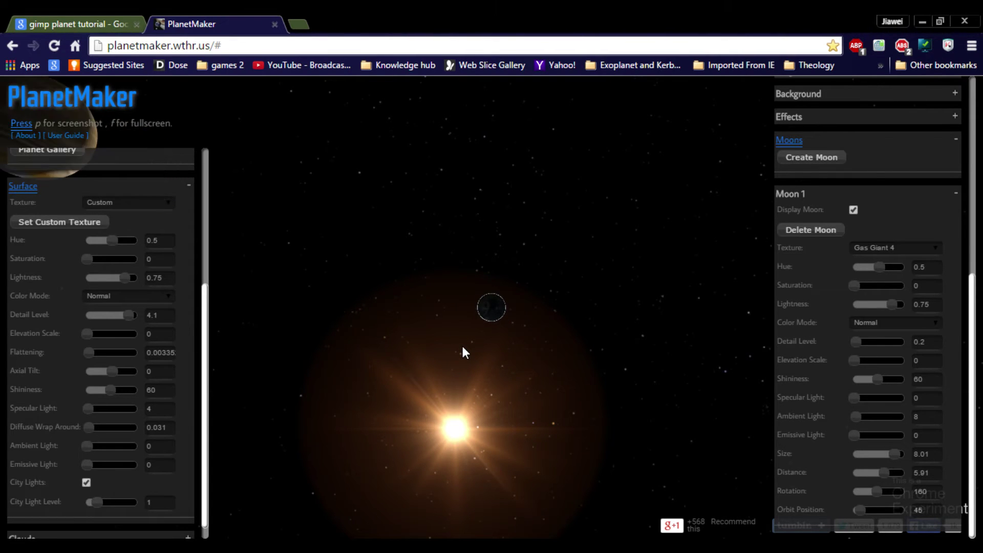
scroll(484, 352, "up", 5)
left_click_drag(558, 345, 618, 310)
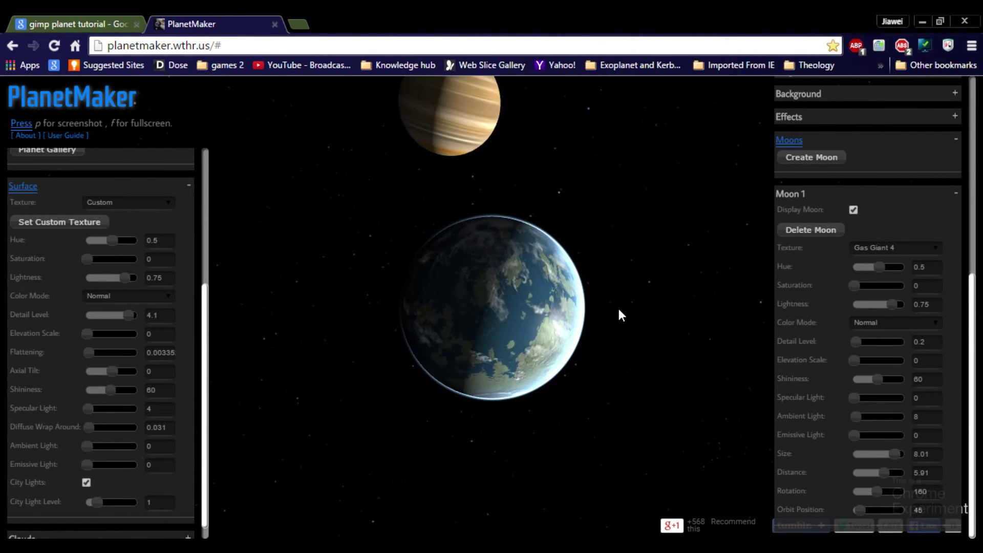
Step: Try the blur effect with a blur amount of 1.09, and turn the effect back off
scroll(831, 324, "up", 7)
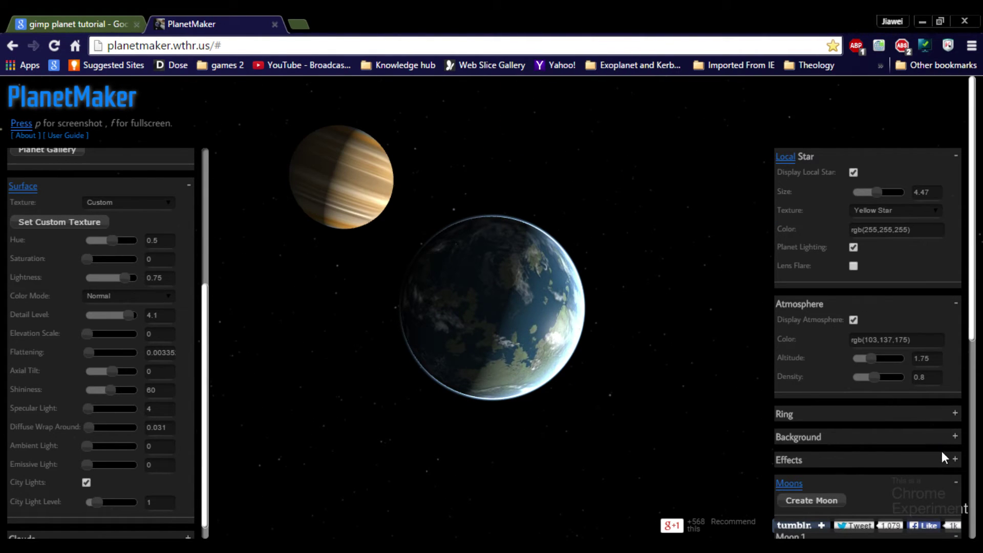
left_click(956, 460)
scroll(907, 441, "down", 4)
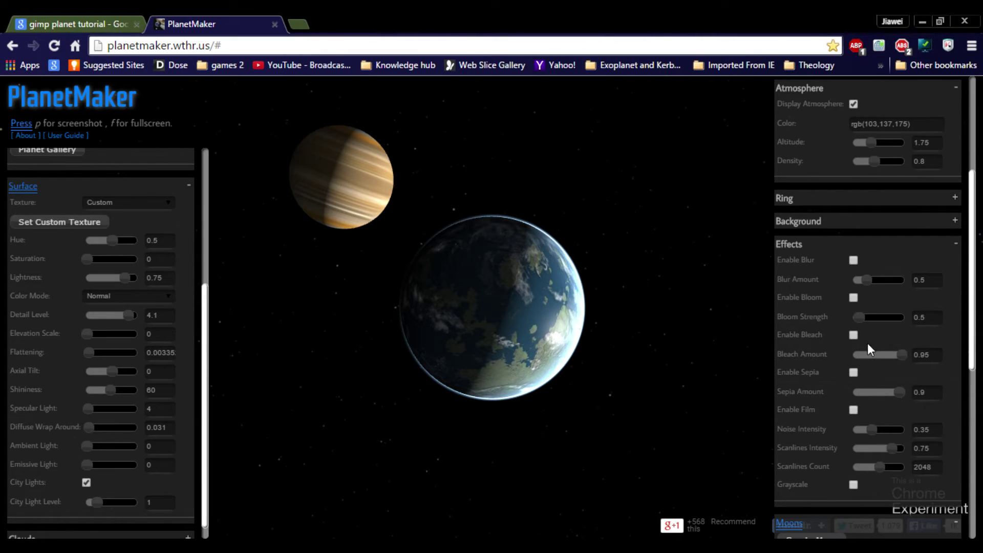
mouse_move(866, 280)
left_mouse_down()
mouse_move(899, 277)
mouse_move(856, 285)
left_mouse_up()
left_click(854, 261)
mouse_move(876, 279)
left_mouse_down()
mouse_move(865, 281)
mouse_move(882, 280)
left_mouse_up()
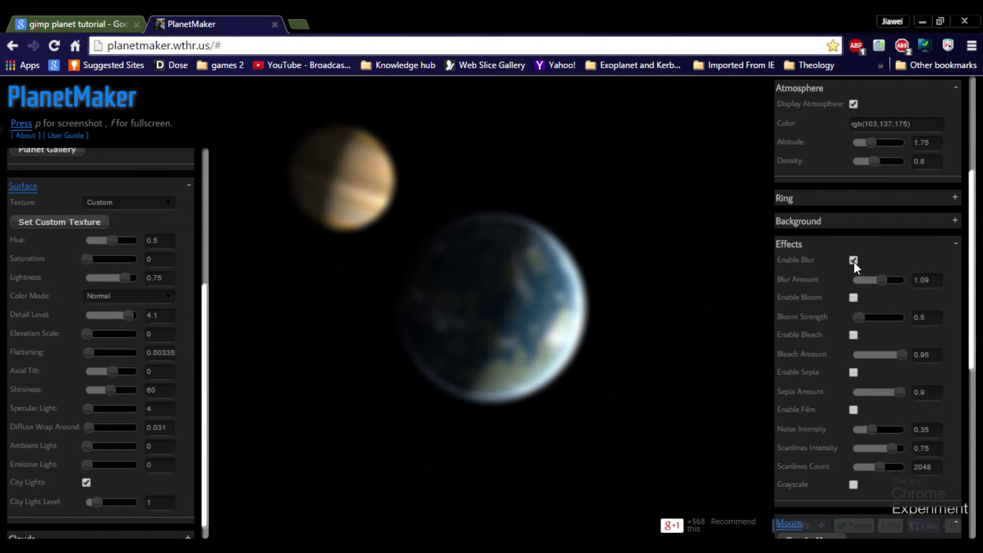
left_click(853, 262)
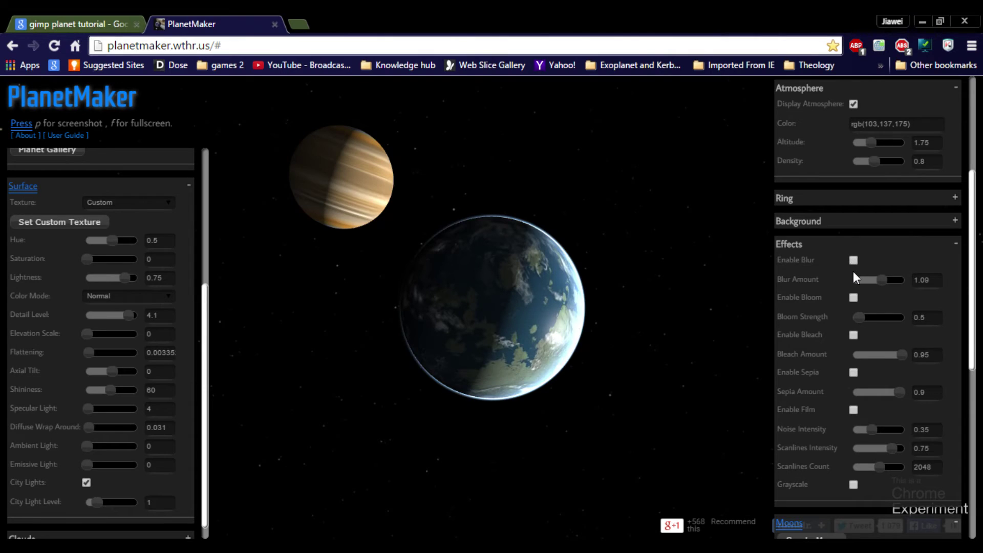
Step: Try the bloom effect at a strength of 0.24 and the bleach effect at 0.95, turning each back off
left_click(853, 298)
left_click_drag(859, 317, 848, 299)
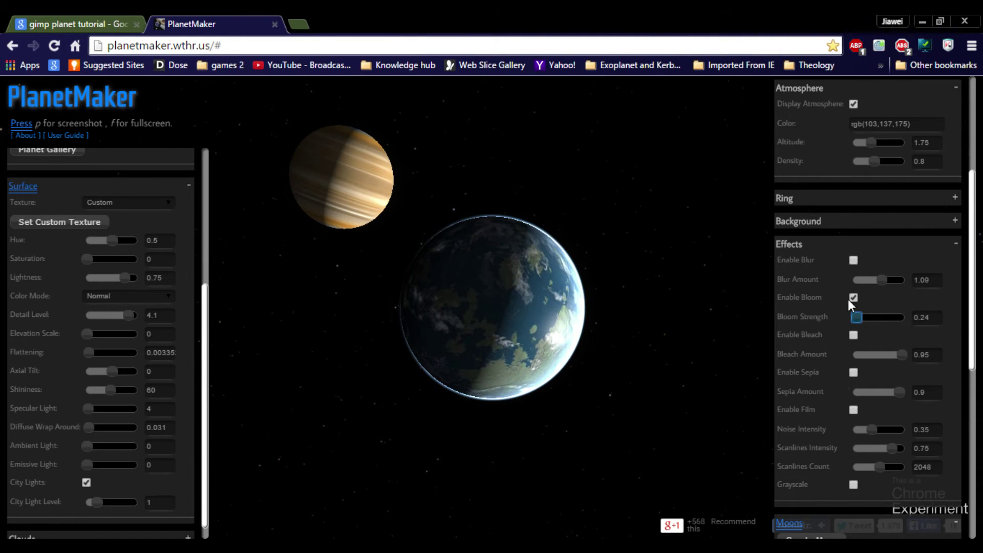
left_click(853, 298)
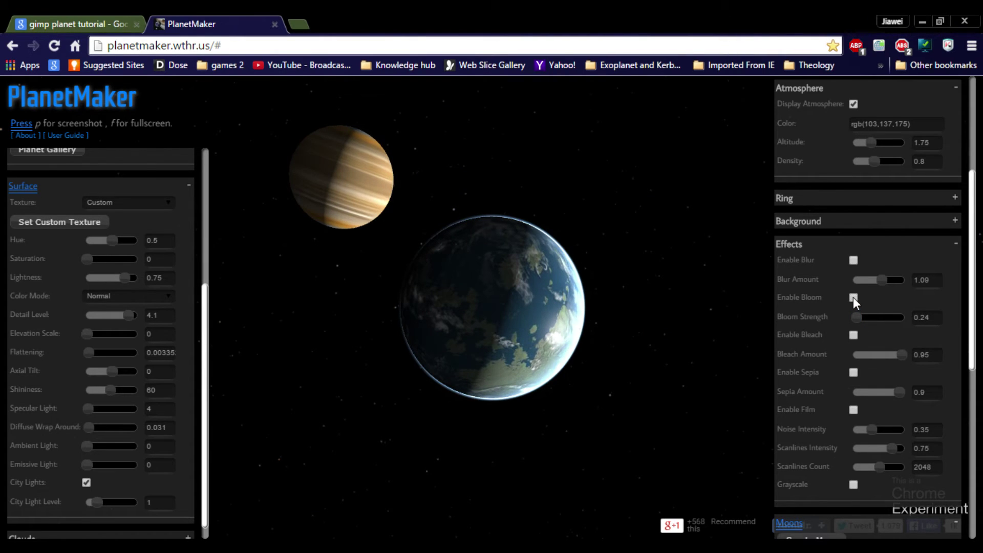
left_click(853, 336)
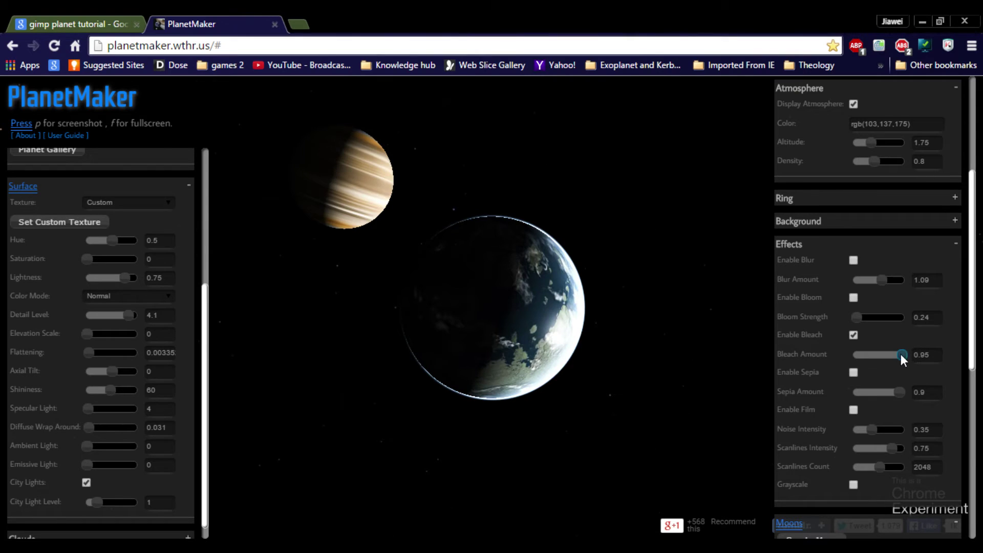
left_click(853, 335)
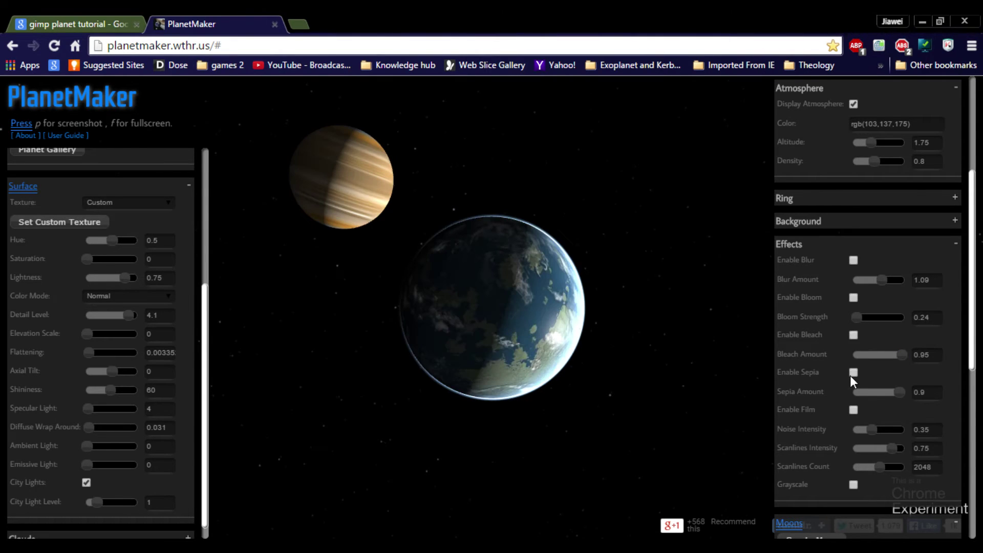
Step: Try the film effect on the planet and moon, and turn it back off
left_click(853, 410)
left_click_drag(527, 354, 549, 360)
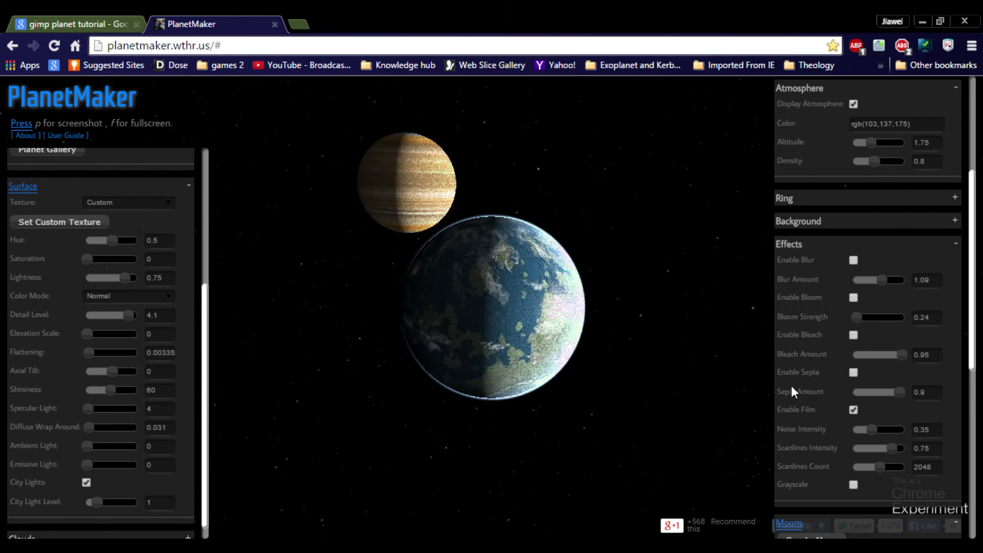
left_click(853, 410)
Step: Set the scene's sunlight direction to 83 and check the lighting on the planet
scroll(826, 454, "down", 2)
scroll(850, 420, "down", 1)
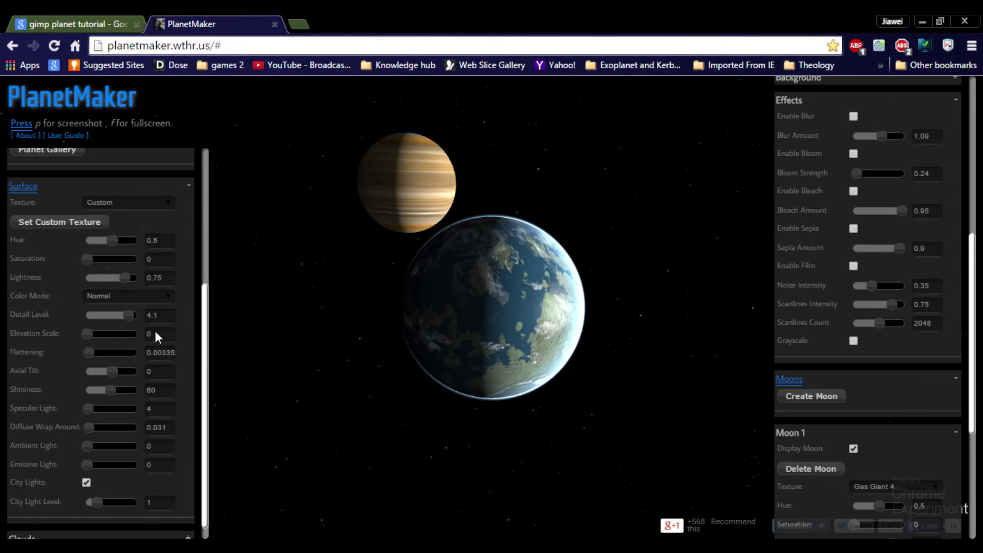
left_click_drag(205, 300, 195, 225)
scroll(183, 189, "up", 1)
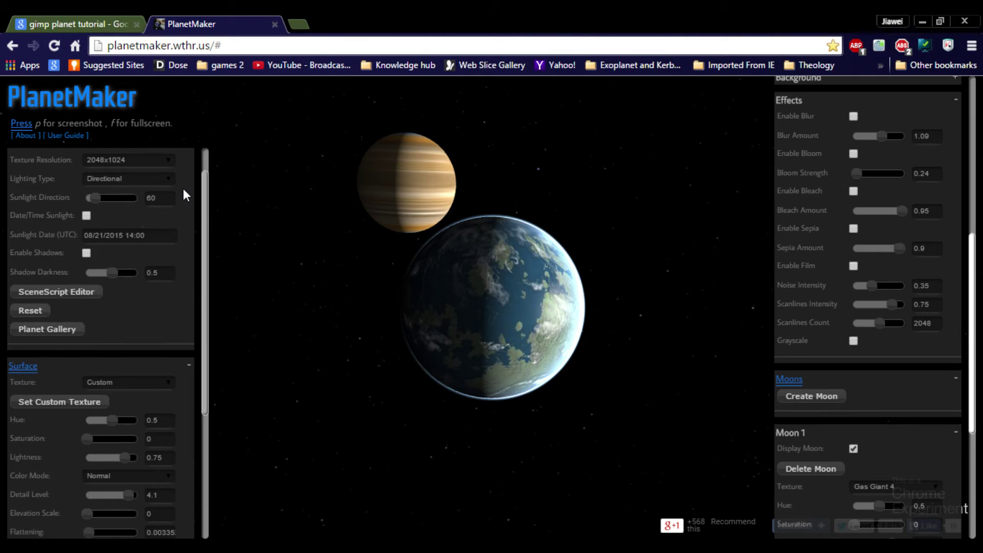
scroll(183, 188, "up", 1)
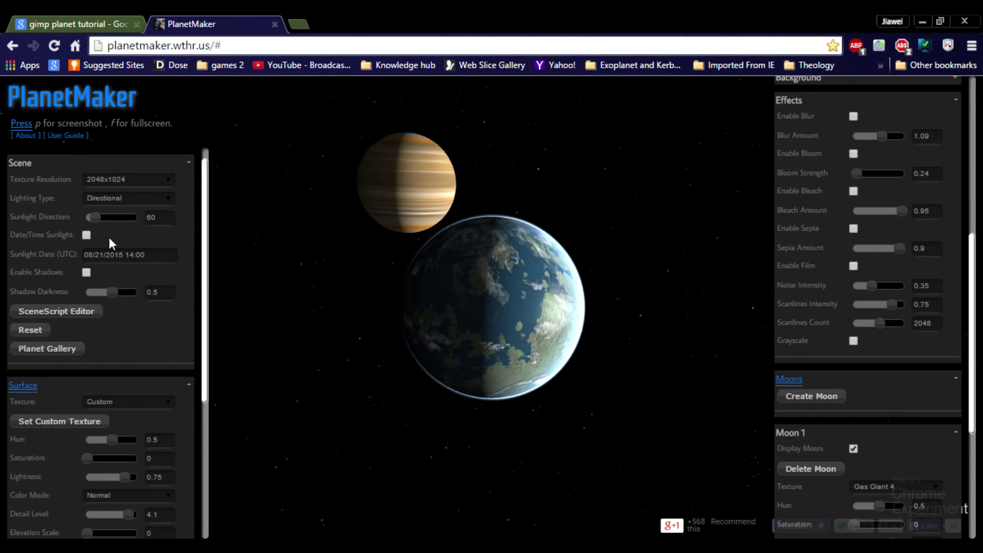
mouse_move(100, 218)
left_mouse_down()
mouse_move(128, 219)
mouse_move(101, 216)
left_mouse_up()
left_click_drag(485, 355, 435, 220)
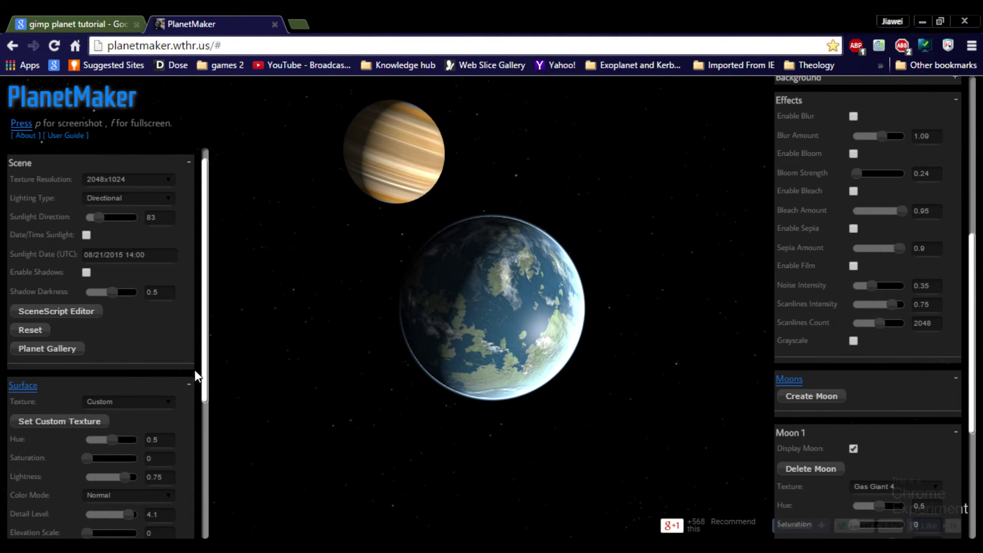
Step: Set the planet surface's ambient light to 65
scroll(107, 401, "down", 4)
mouse_move(87, 432)
left_mouse_down()
mouse_move(142, 438)
mouse_move(103, 441)
mouse_move(143, 449)
mouse_move(88, 443)
left_mouse_up()
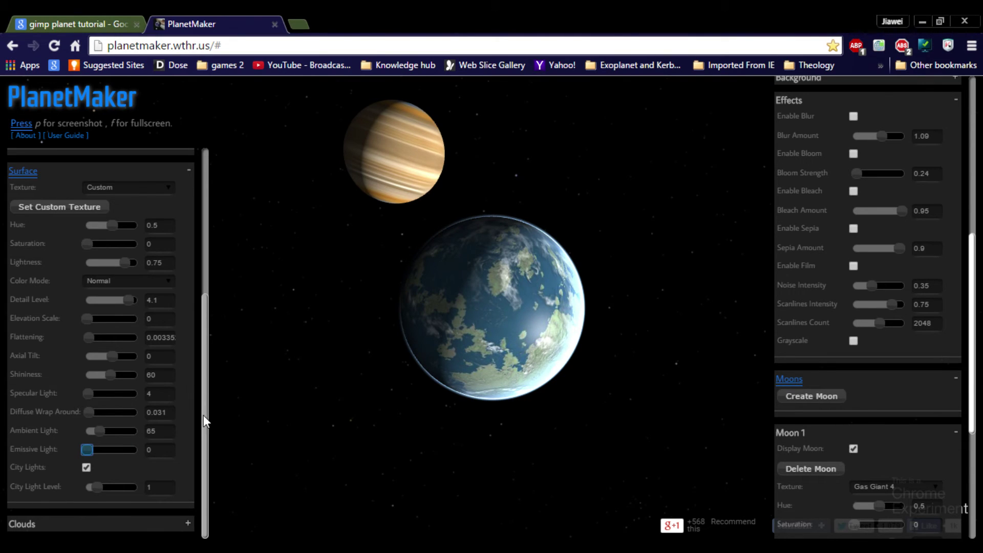
Step: Set the clouds' thickness to 3.43 and their saturation to 0.464
left_click(188, 524)
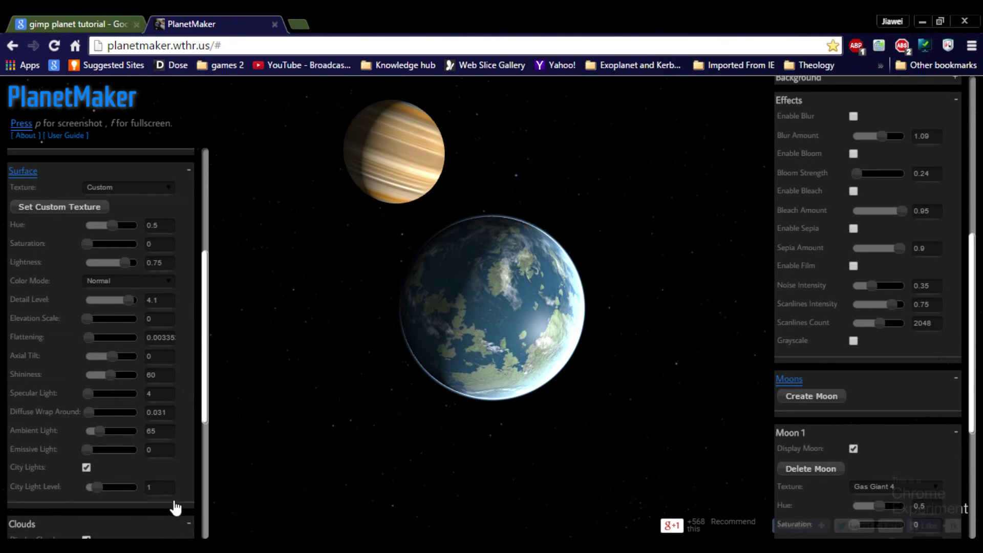
scroll(176, 487, "down", 5)
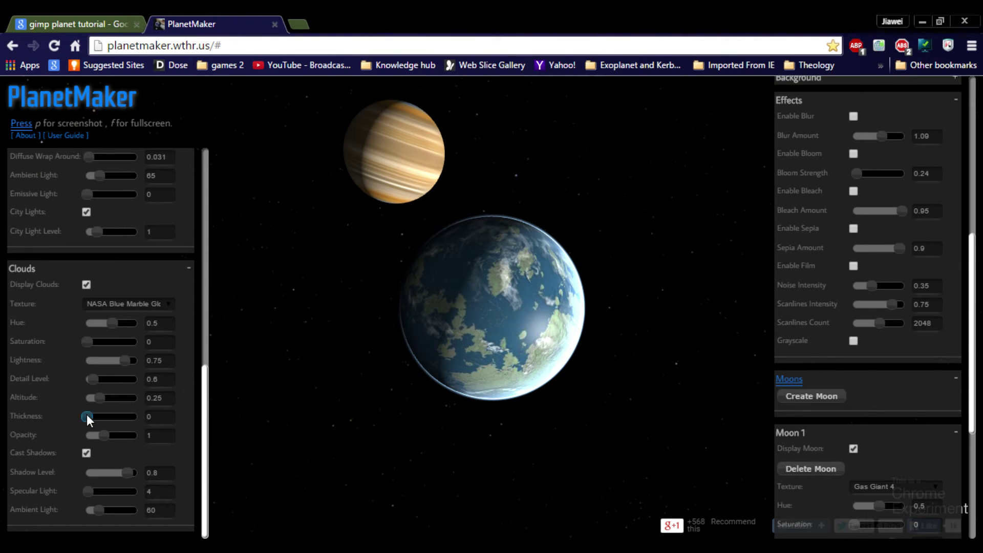
left_click_drag(87, 416, 122, 418)
scroll(512, 365, "up", 2)
left_click_drag(512, 365, 524, 342)
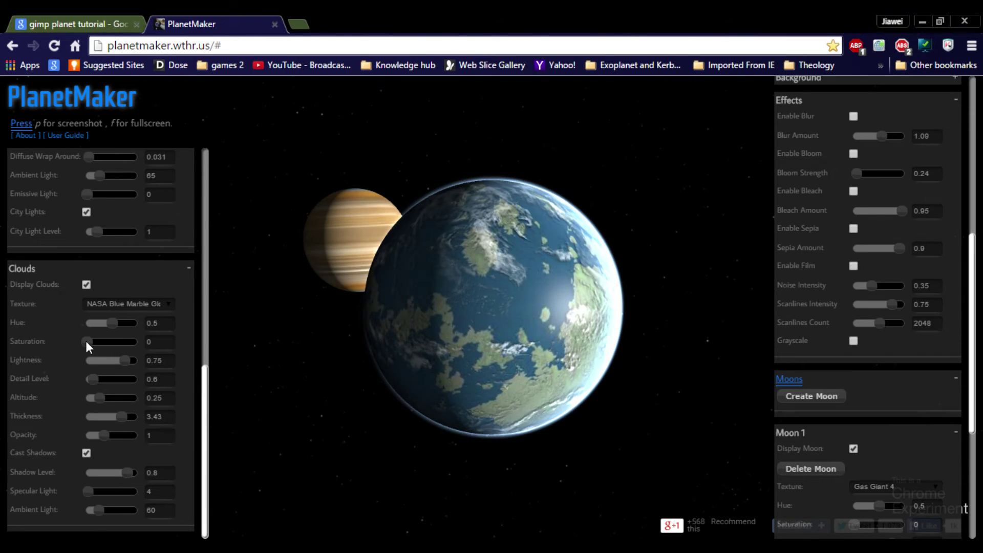
left_click_drag(86, 342, 110, 344)
Step: Try the xPlanet Daily Global cloud texture on the planet and switch back to the NASA Blue Marble clouds
left_click(131, 318)
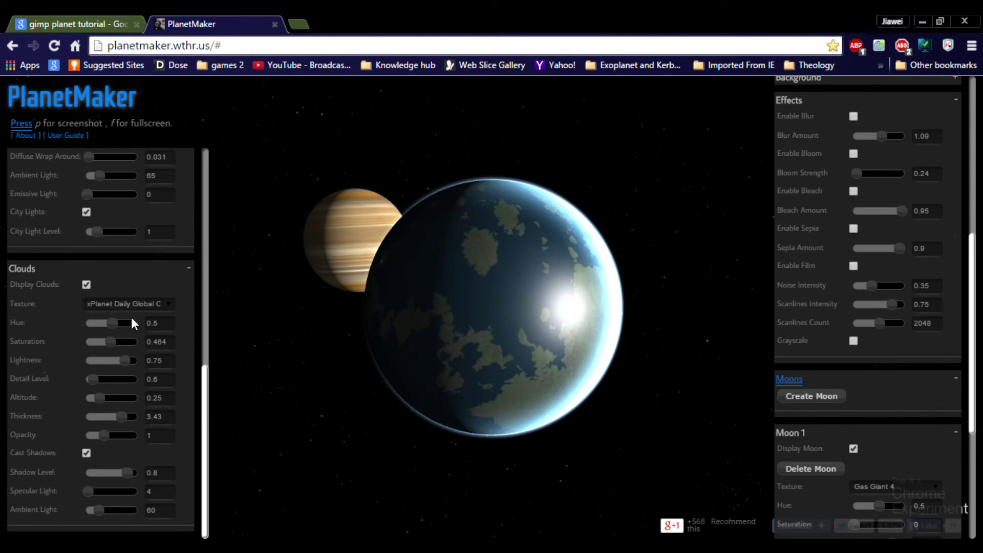
mouse_move(510, 359)
left_mouse_down()
mouse_move(450, 361)
mouse_move(554, 360)
left_mouse_up()
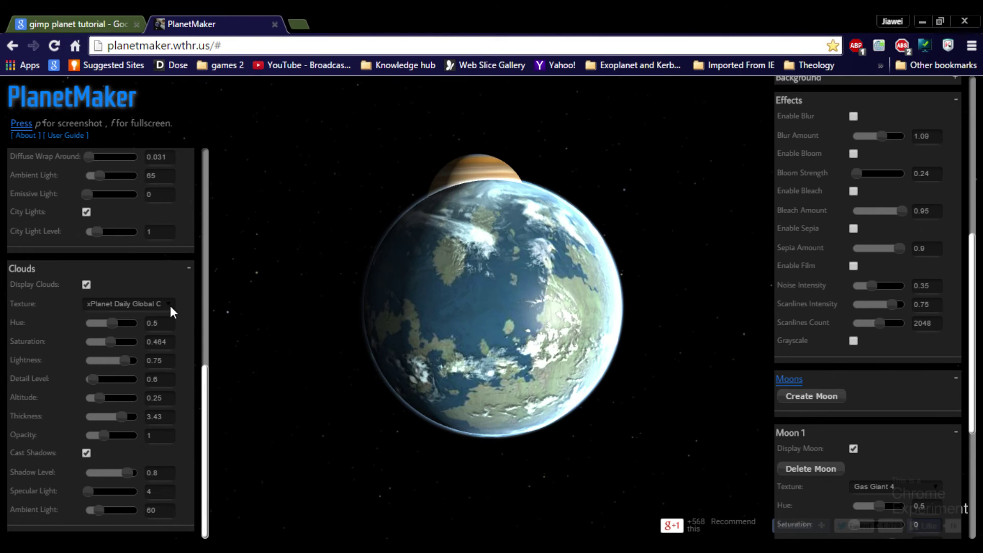
key("Up")
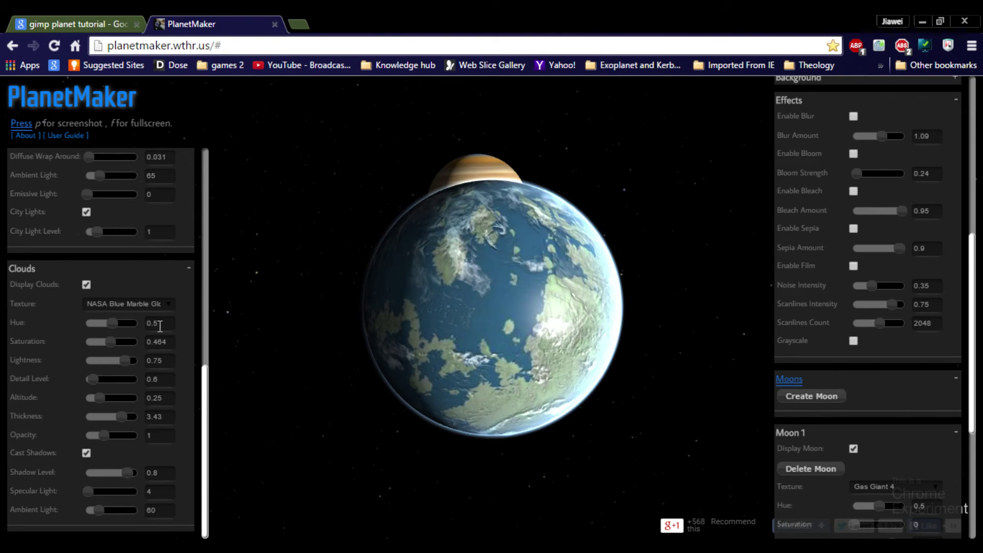
left_click_drag(486, 345, 453, 339)
Step: Turn on the local star's lens flare and check it from behind the planet
scroll(836, 236, "up", 7)
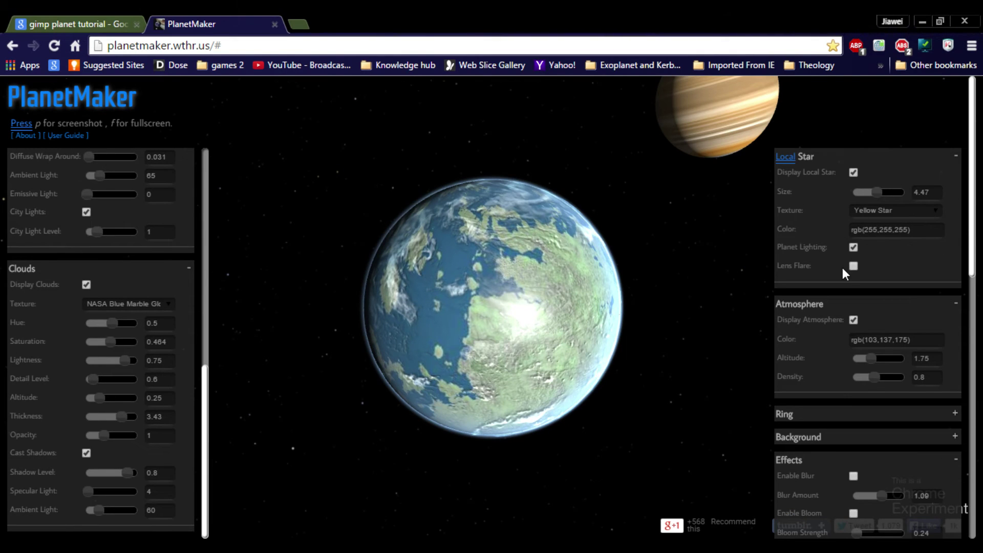
left_click(854, 266)
left_click_drag(655, 318, 540, 347)
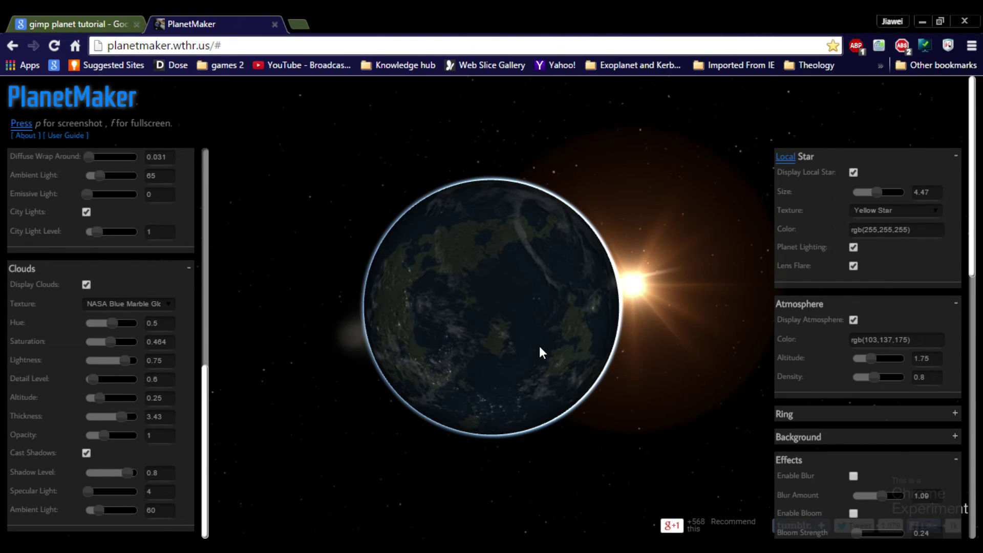
left_click_drag(406, 303, 621, 323)
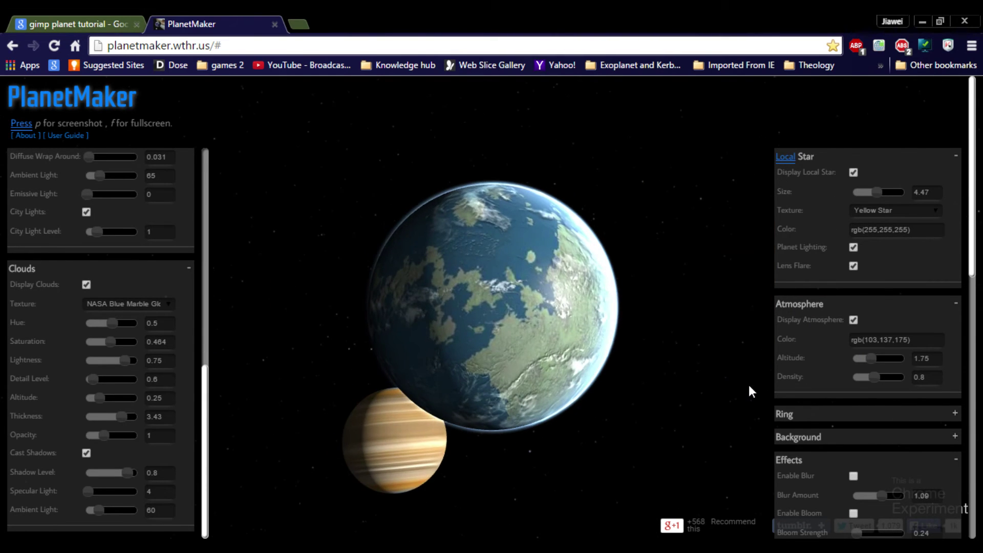
scroll(958, 369, "down", 8)
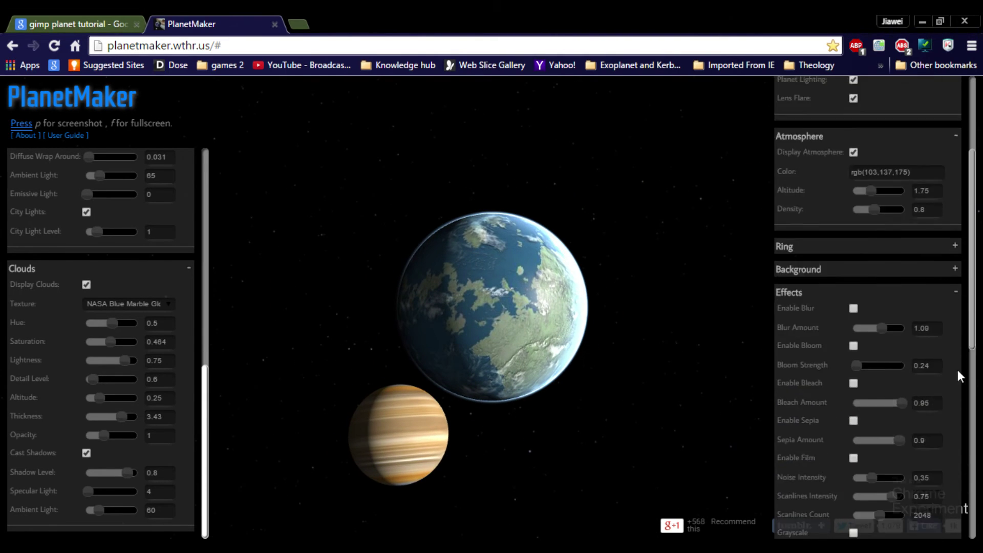
scroll(959, 451, "down", 4)
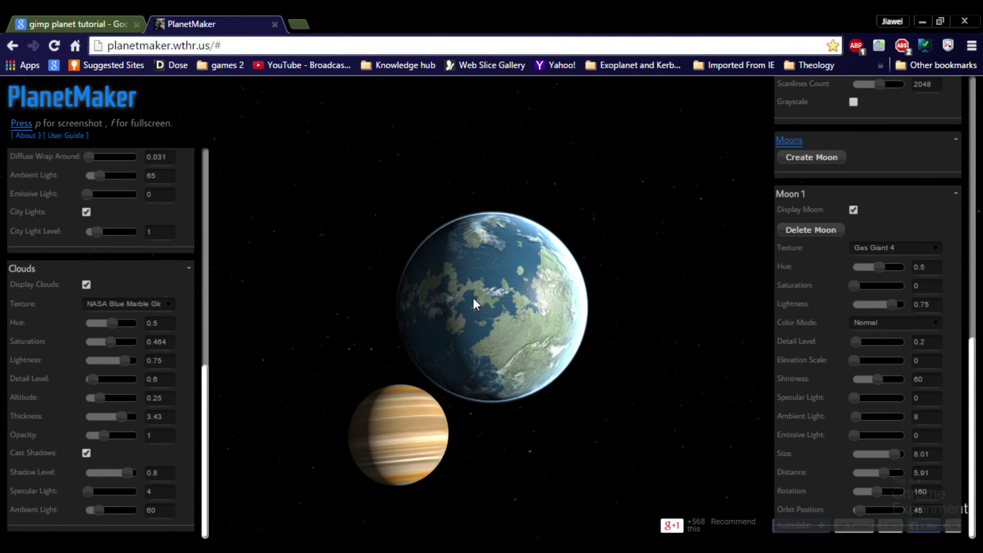
left_click_drag(204, 382, 203, 246)
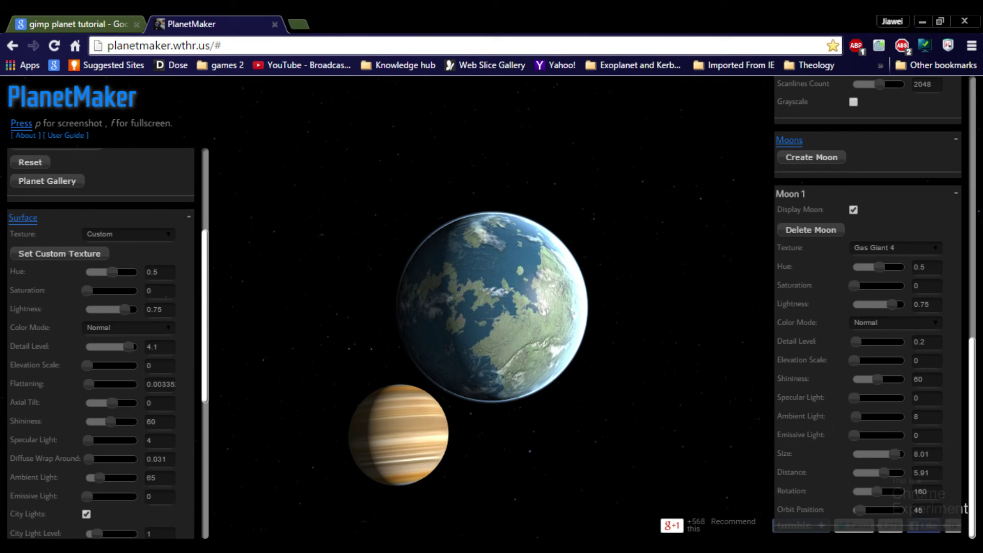
left_click_drag(483, 332, 467, 391)
left_click_drag(530, 356, 594, 318)
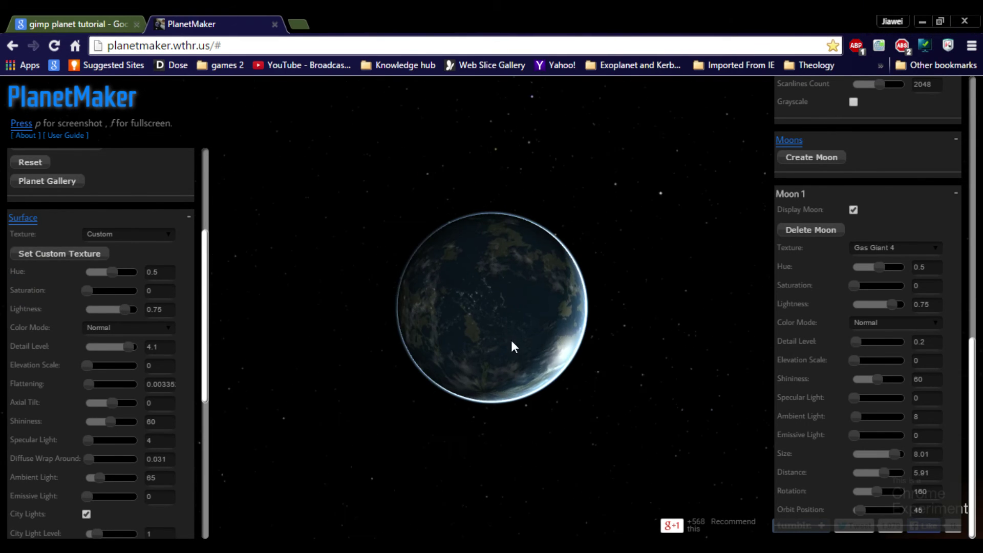
left_click_drag(511, 341, 409, 341)
scroll(208, 323, "down", 2)
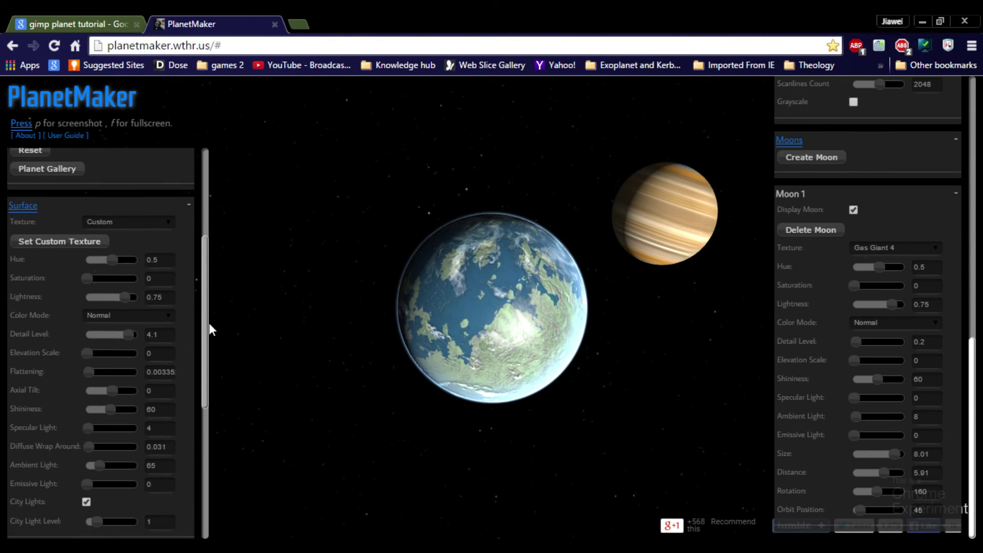
Step: Enable shadows in the scene and set the shadow darkness to 0.46
scroll(210, 258, "up", 4)
scroll(210, 250, "up", 1)
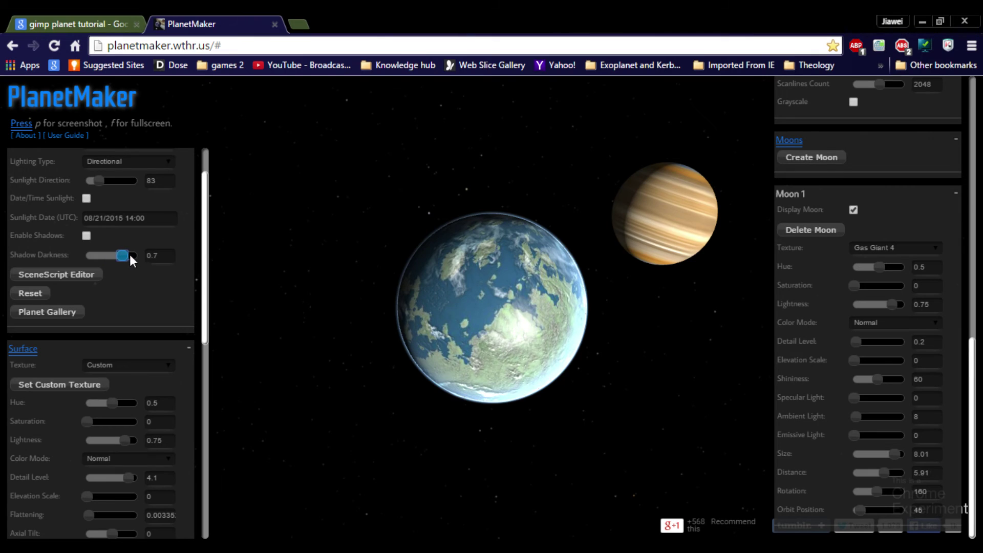
left_click_drag(413, 284, 502, 328)
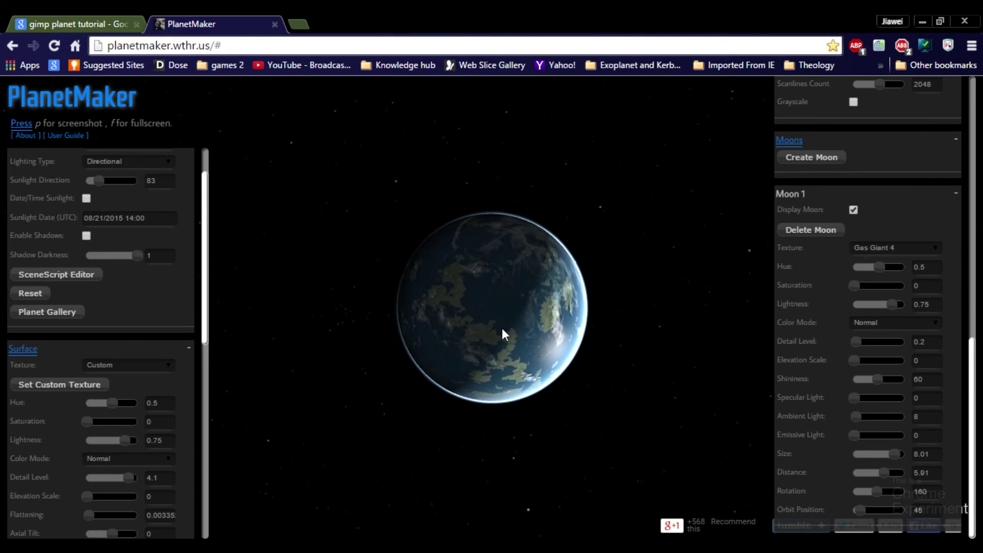
left_click_drag(139, 256, 109, 256)
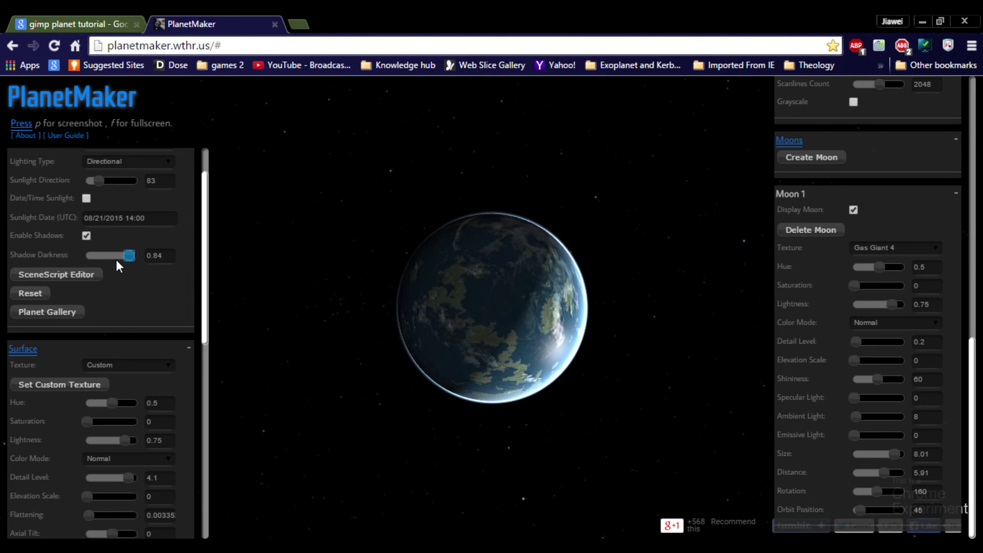
left_click_drag(115, 260, 112, 260)
scroll(533, 349, "up", 3)
left_click_drag(534, 348, 480, 283)
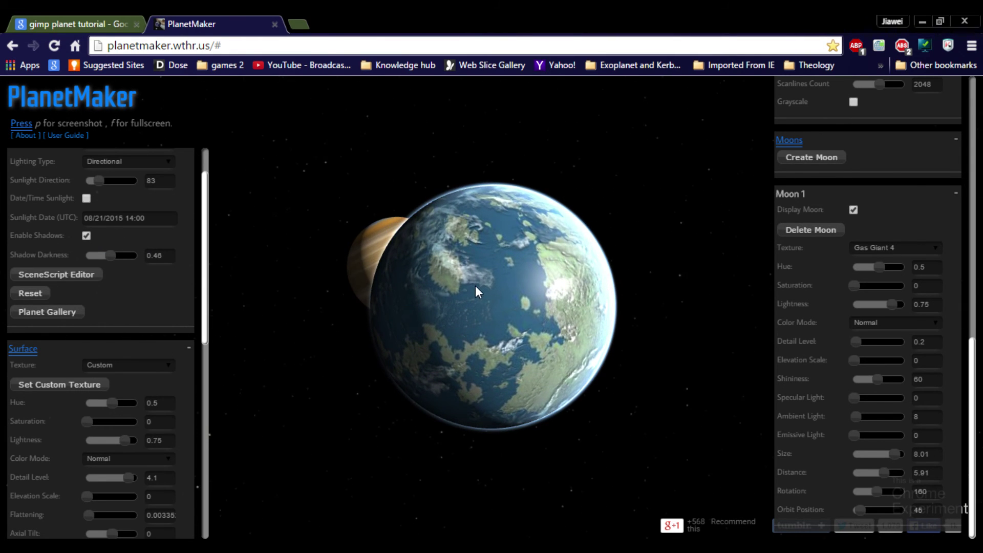
Step: Try the planet surface's flattening at 0.1 and settle on 0
left_click_drag(204, 336, 201, 408)
left_click_drag(88, 339, 173, 341)
left_click_drag(529, 378, 336, 410)
left_click_drag(582, 381, 434, 375)
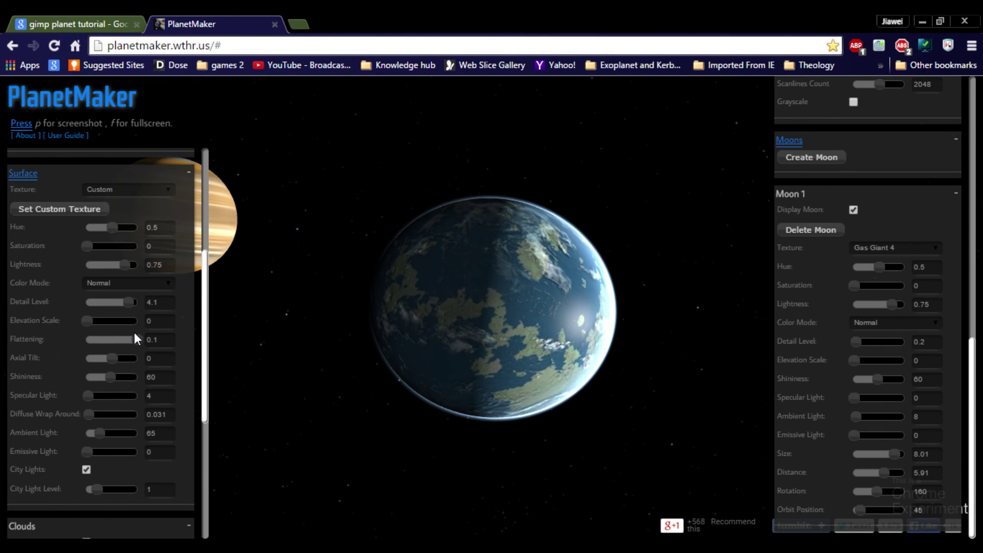
left_click_drag(134, 339, 85, 347)
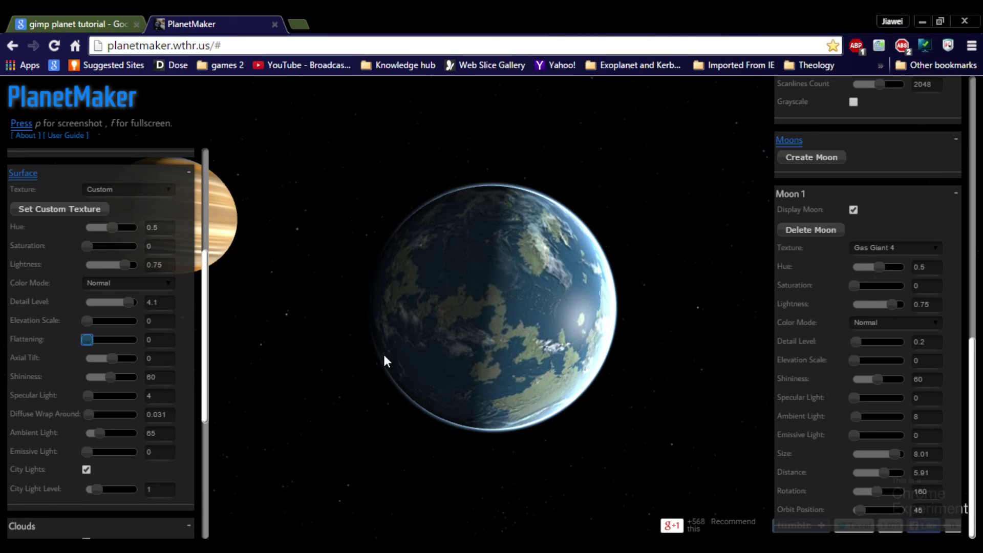
left_click_drag(386, 361, 428, 365)
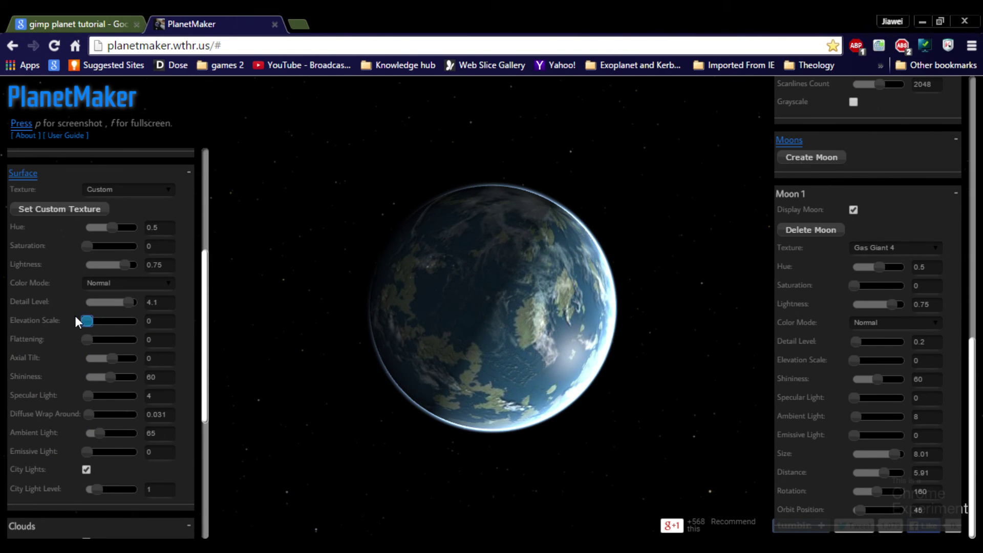
Step: Set the city light level to 5 and inspect the lights on the planet's night side
scroll(189, 293, "down", 3)
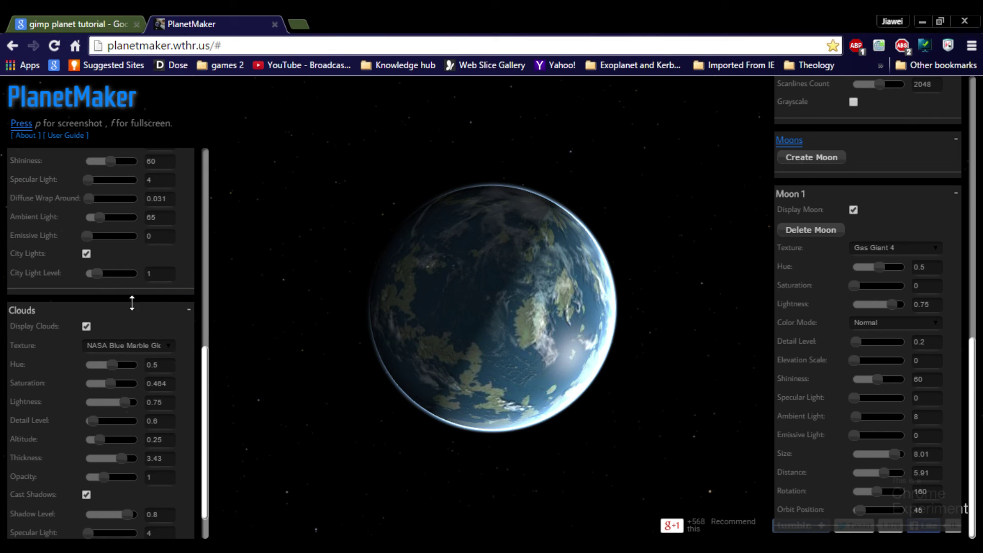
left_click_drag(96, 346, 121, 349)
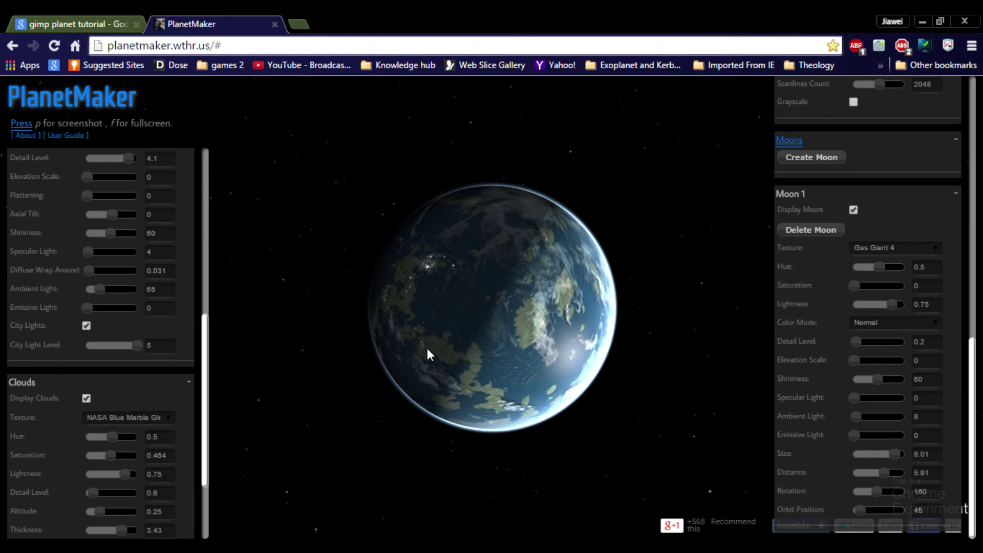
left_click_drag(427, 348, 509, 344)
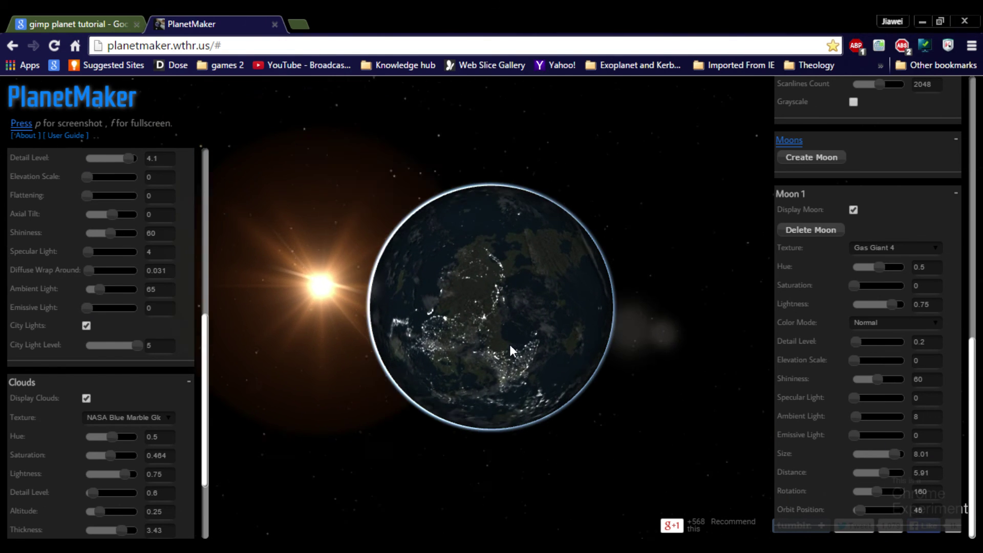
scroll(508, 346, "up", 5)
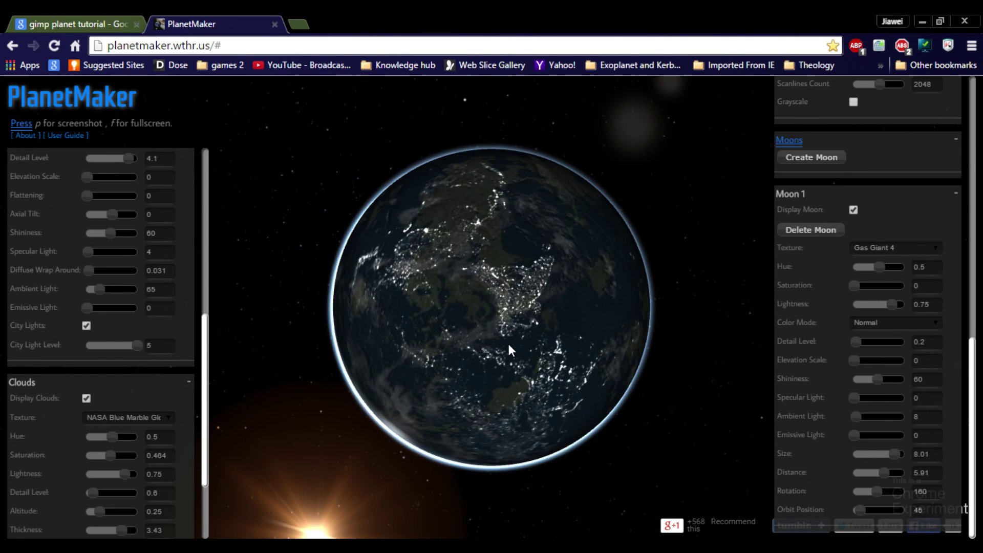
left_click_drag(508, 360, 508, 392)
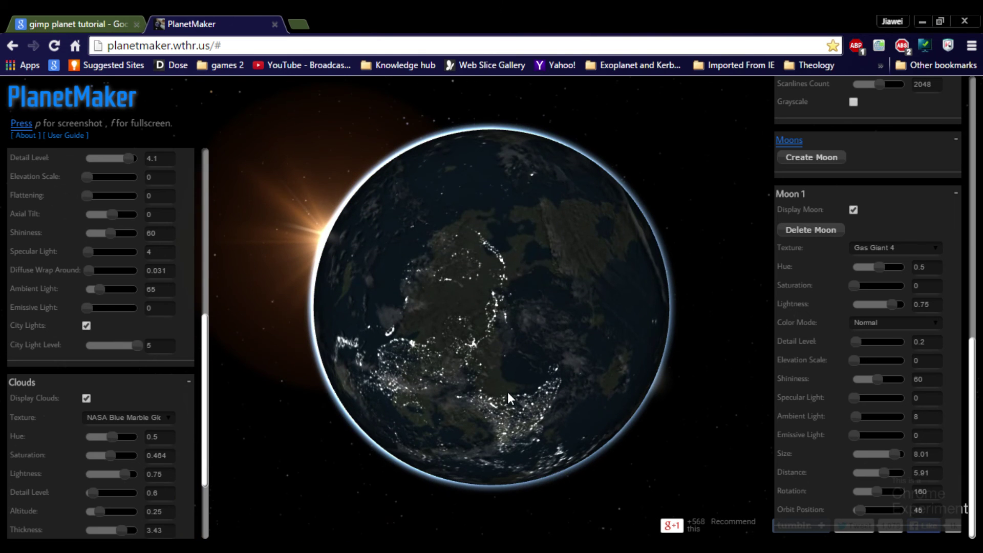
scroll(506, 392, "down", 5)
left_click_drag(410, 318, 380, 338)
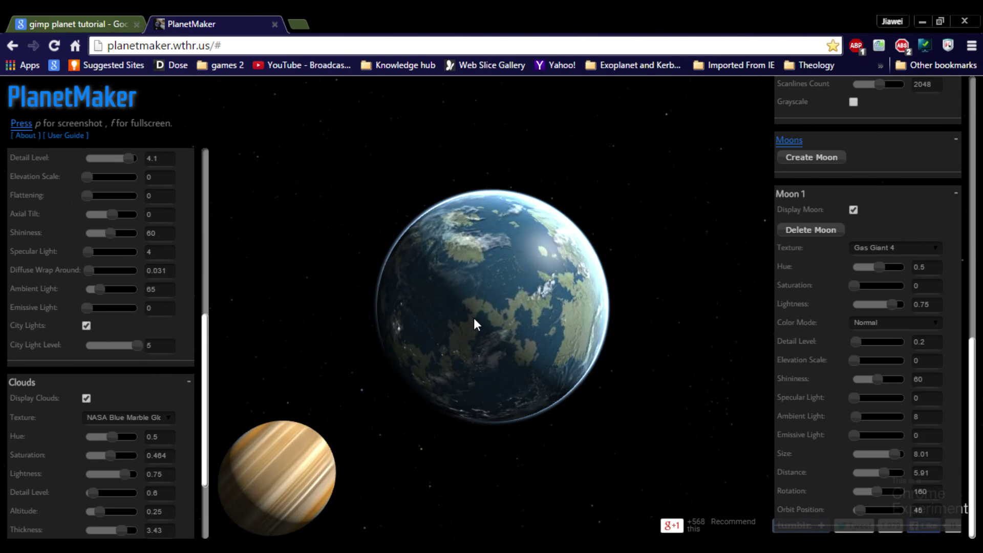
Step: Switch the cloud texture to xPlanet Daily Global and set the clouds' opacity to 1.55
left_click(156, 431)
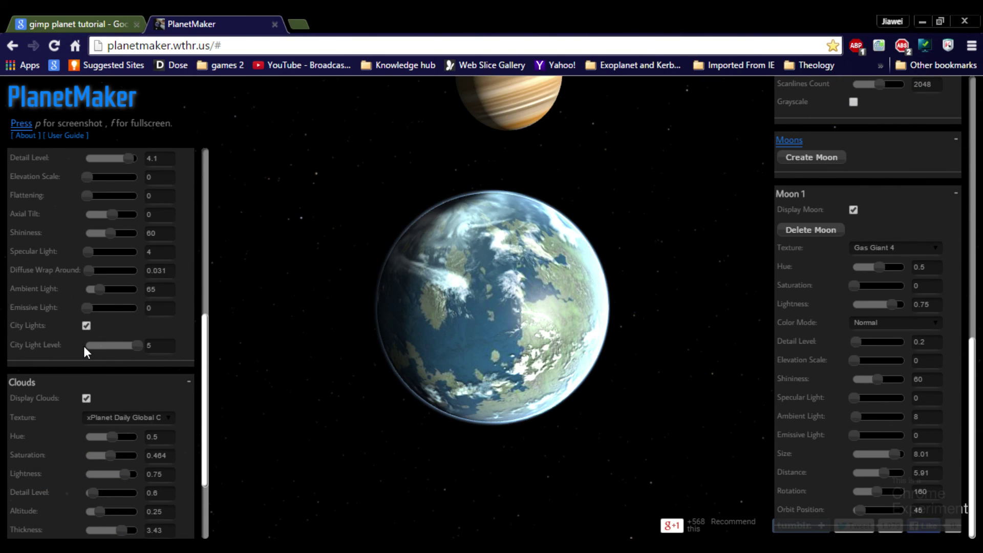
scroll(84, 343, "down", 2)
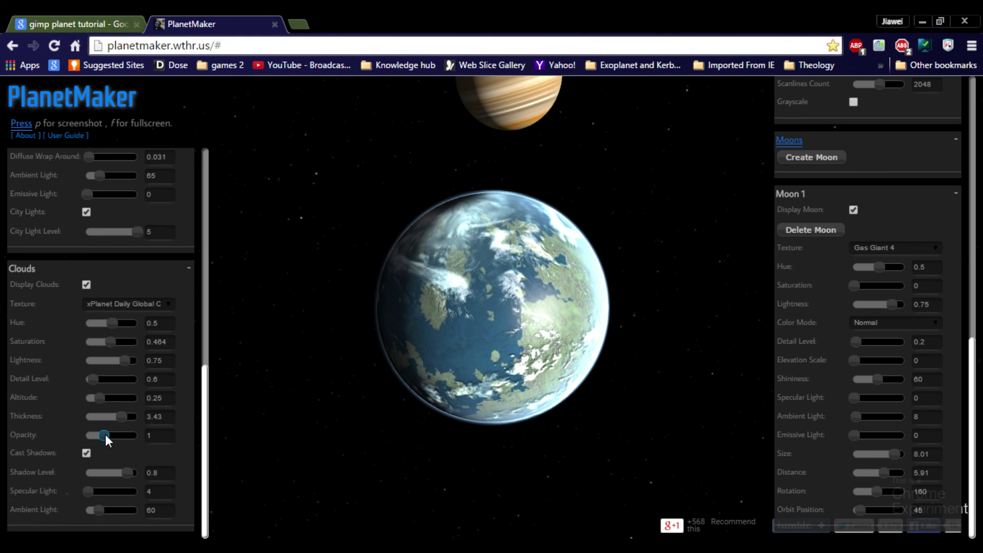
mouse_move(105, 434)
left_mouse_down()
mouse_move(125, 435)
mouse_move(103, 433)
mouse_move(112, 432)
left_mouse_up()
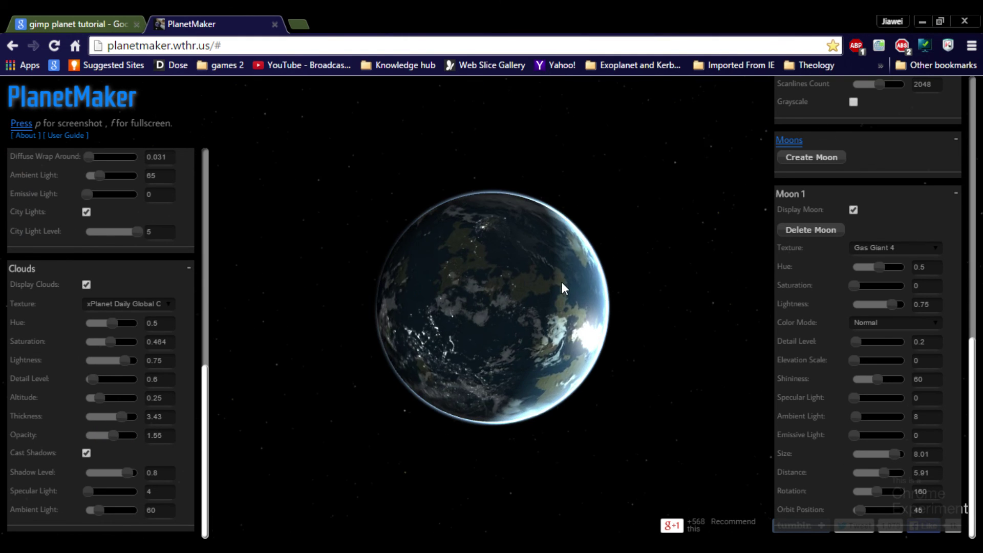
left_click_drag(489, 280, 395, 271)
scroll(495, 327, "up", 2)
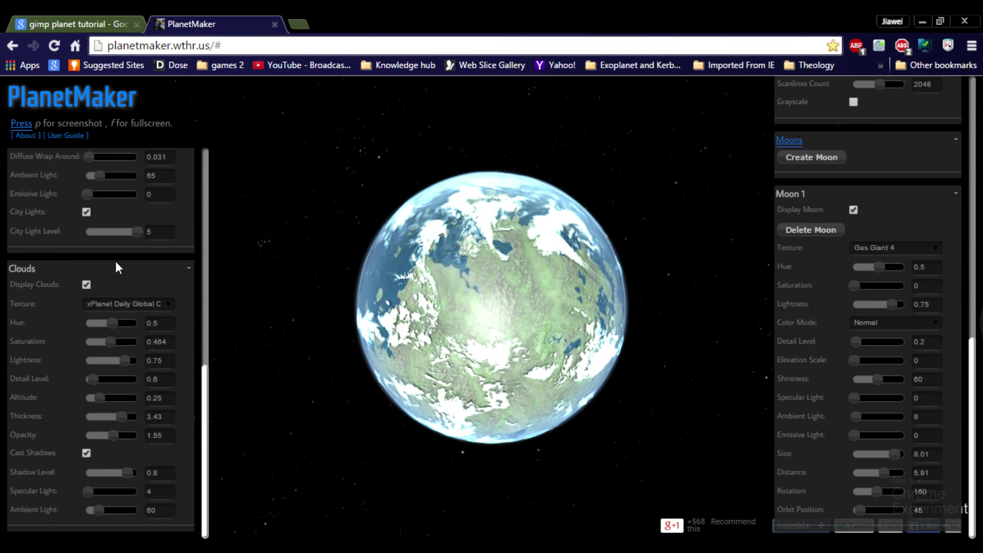